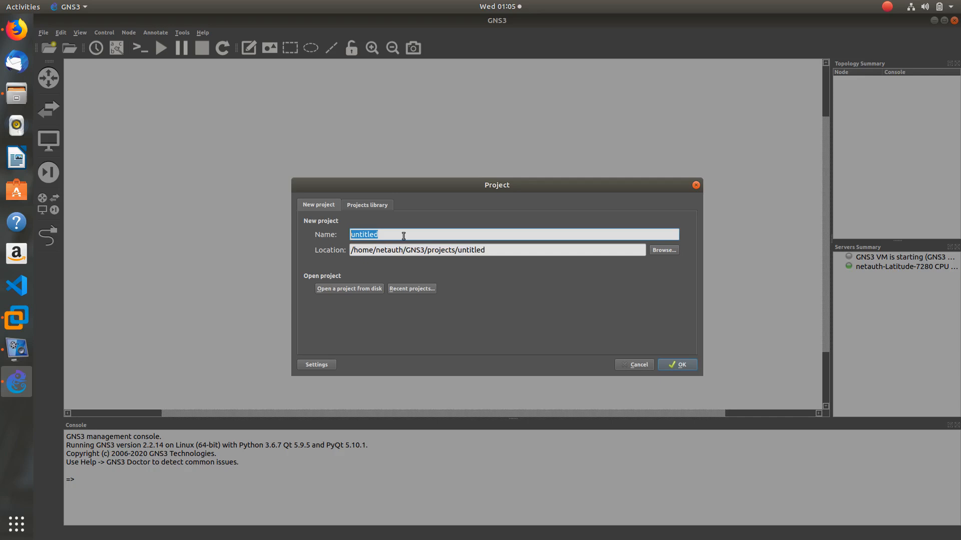
Name the new project 'Linux-16MB-OS-Connect-to-GNS3-Lab' and create it
type("Linux-16MB-OS")
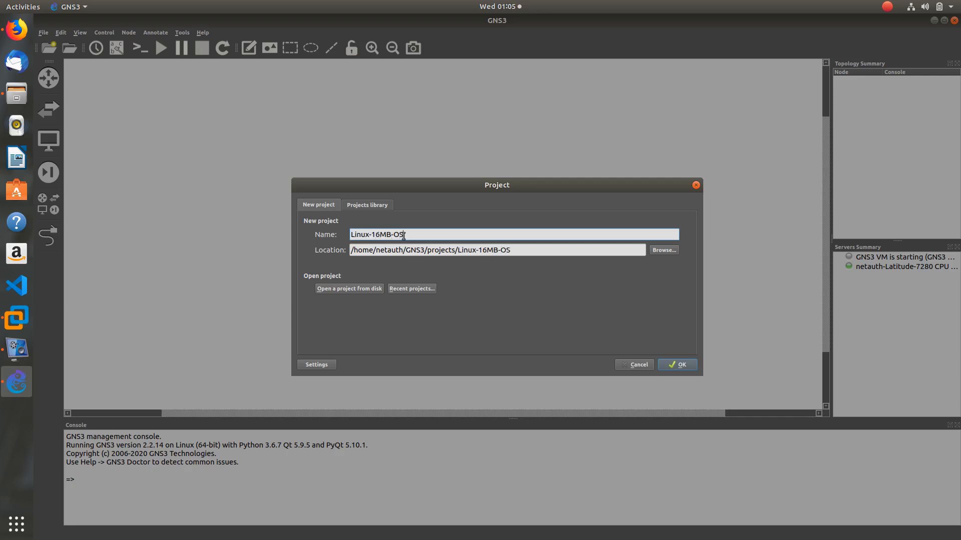
type("-Connect-to-GNS3")
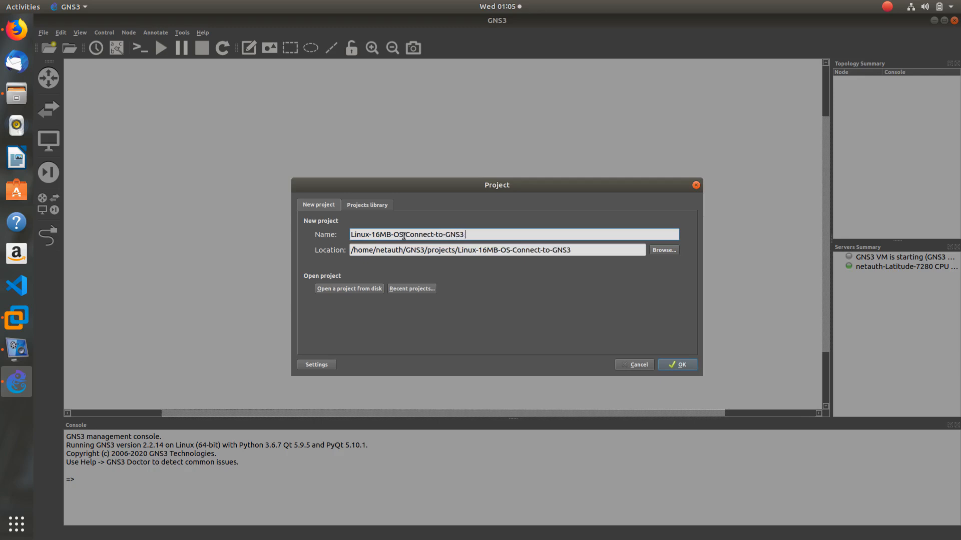
type("-Lab")
left_click(674, 366)
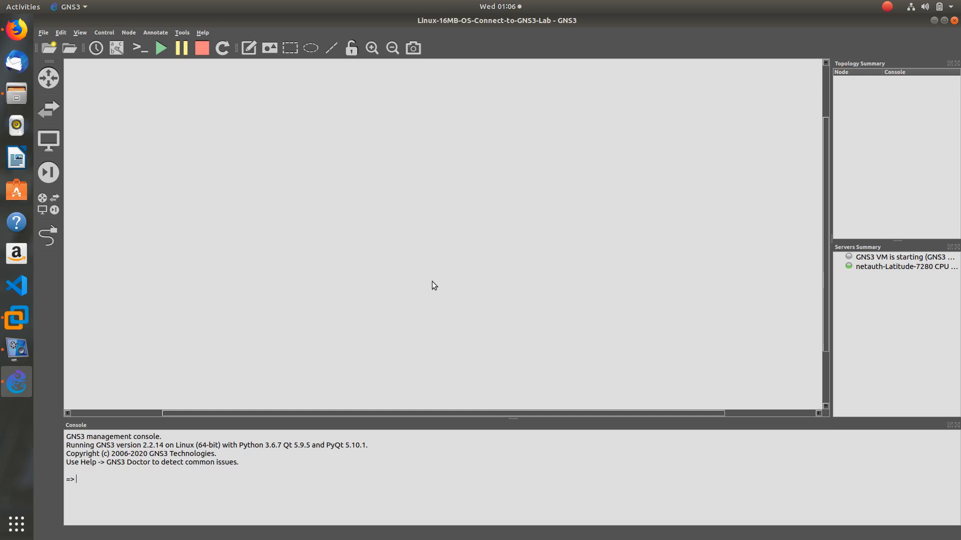
Bring VMware Workstation forward, clear the swap-space and error messages, and power on the GNS3 VM
left_click(17, 318)
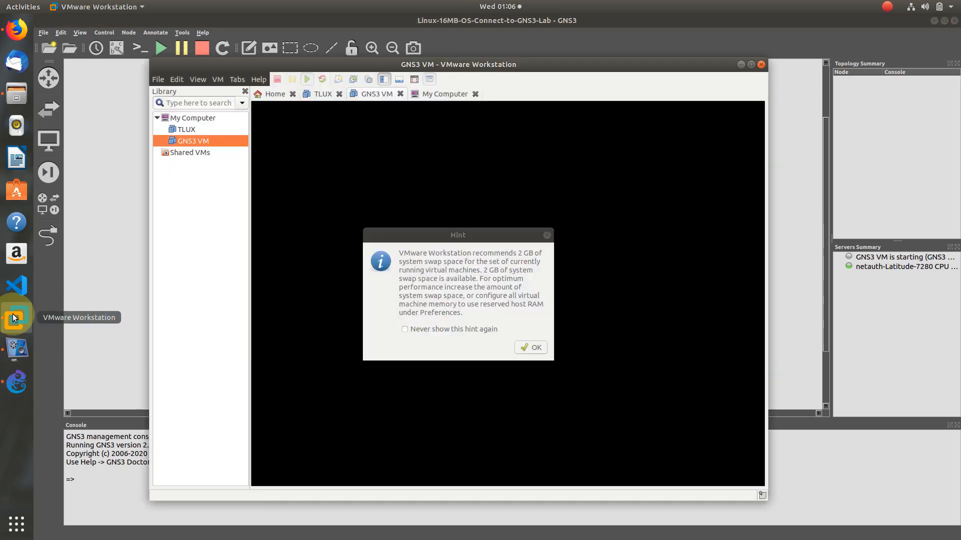
left_click(532, 348)
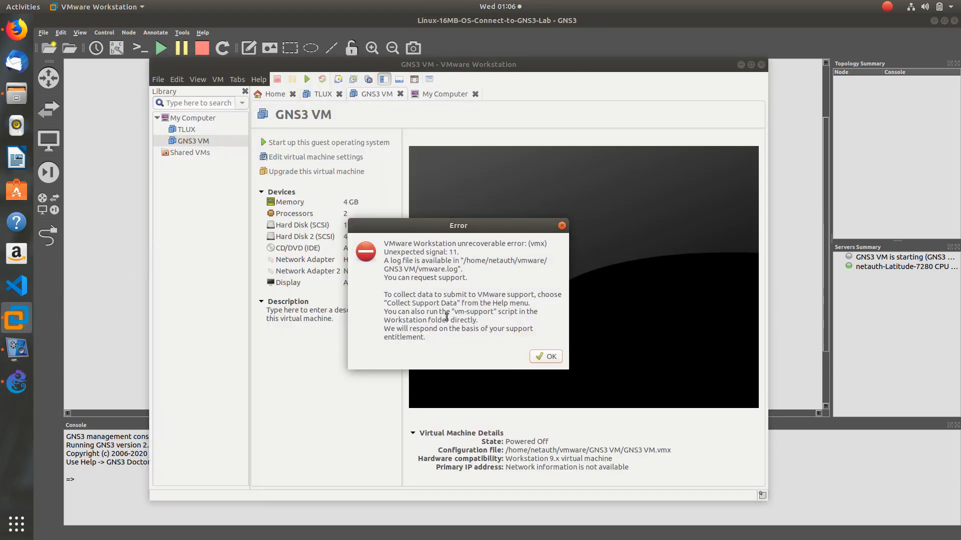
left_click(545, 357)
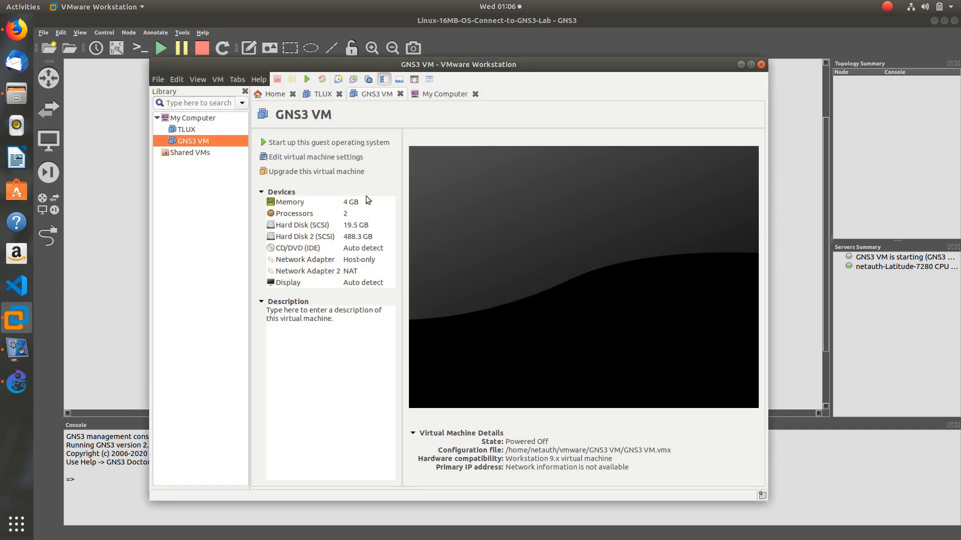
left_click(329, 139)
left_click(534, 348)
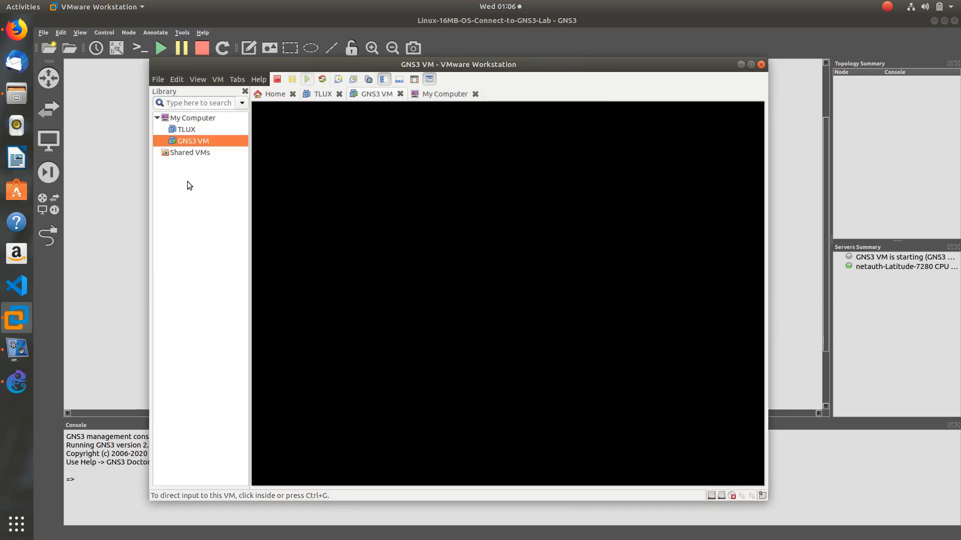
Launch the New Virtual Machine Wizard from the File menu
left_click(188, 181)
left_click(206, 214)
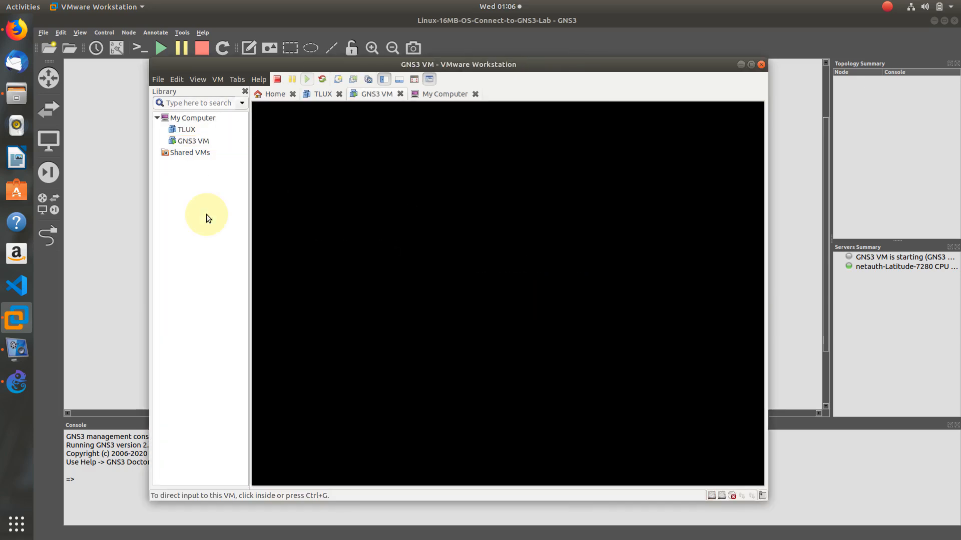
left_click(156, 79)
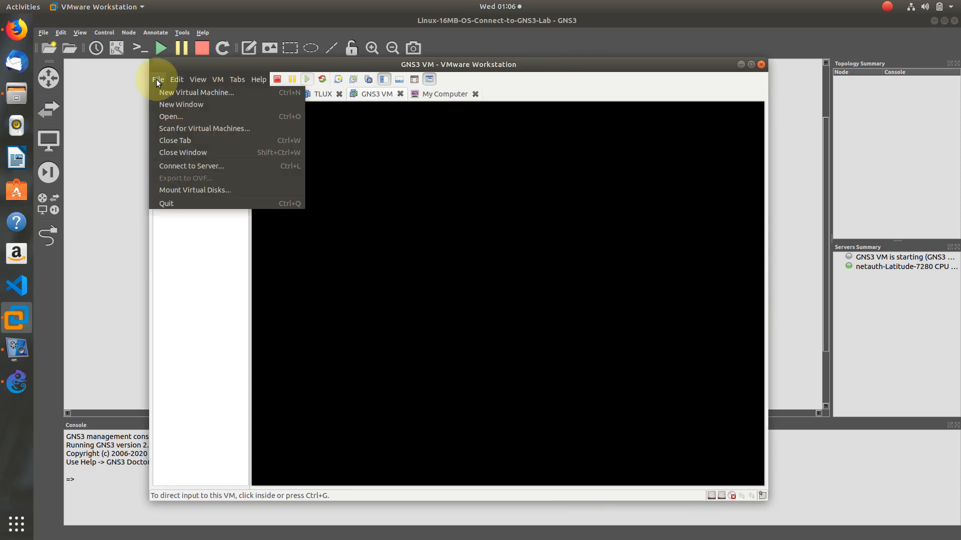
left_click(186, 93)
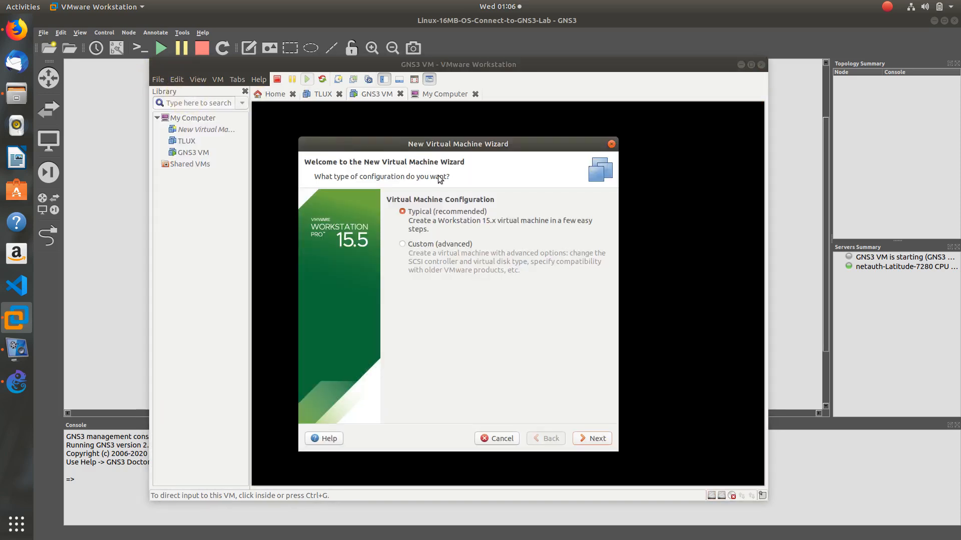
Choose Typical setup, install the OS later, pick Linux, and name the VM DLUX
left_click(588, 438)
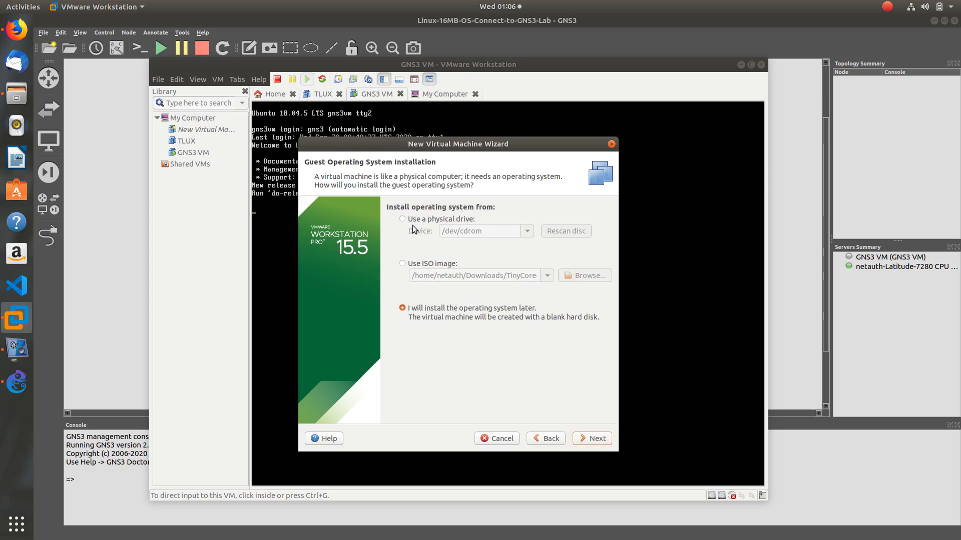
left_click(592, 440)
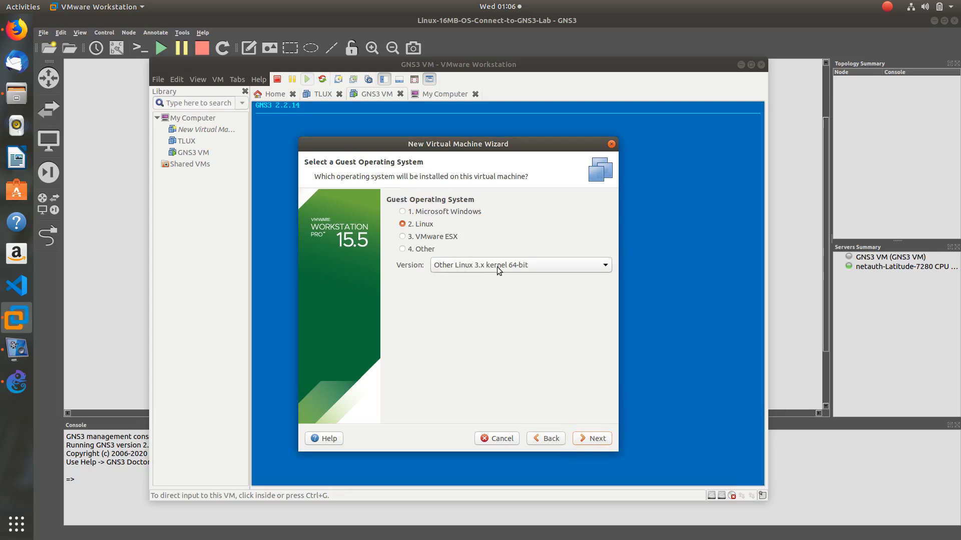
left_click(597, 437)
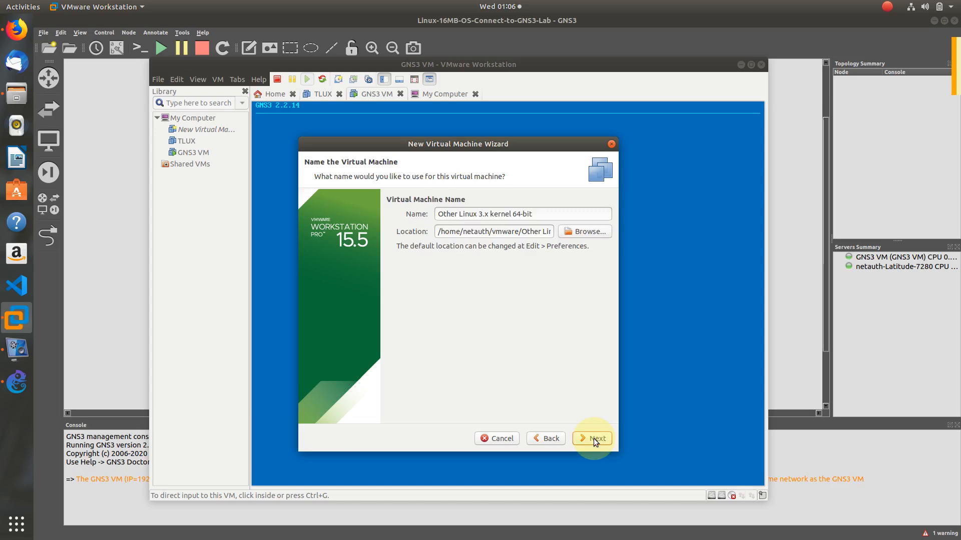
triple_click(538, 216)
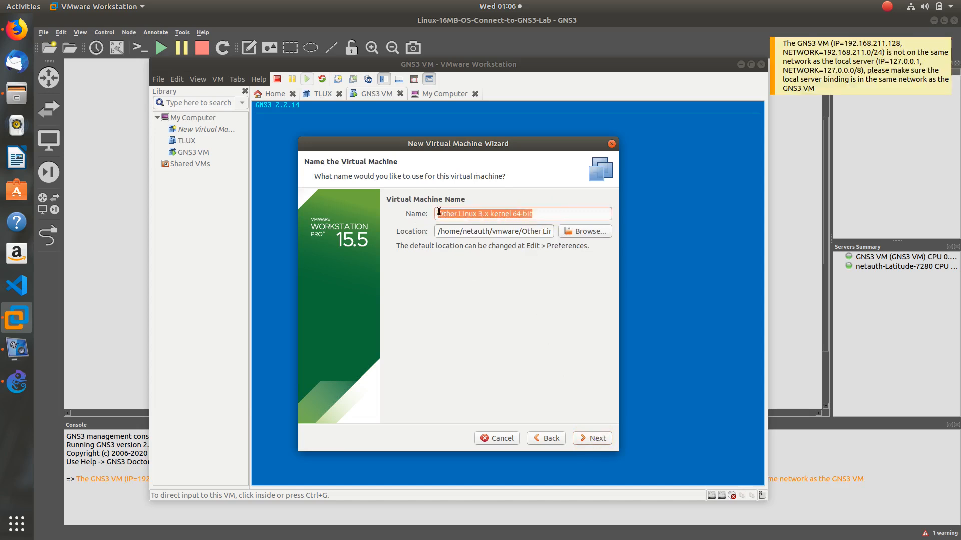
type("DLUX")
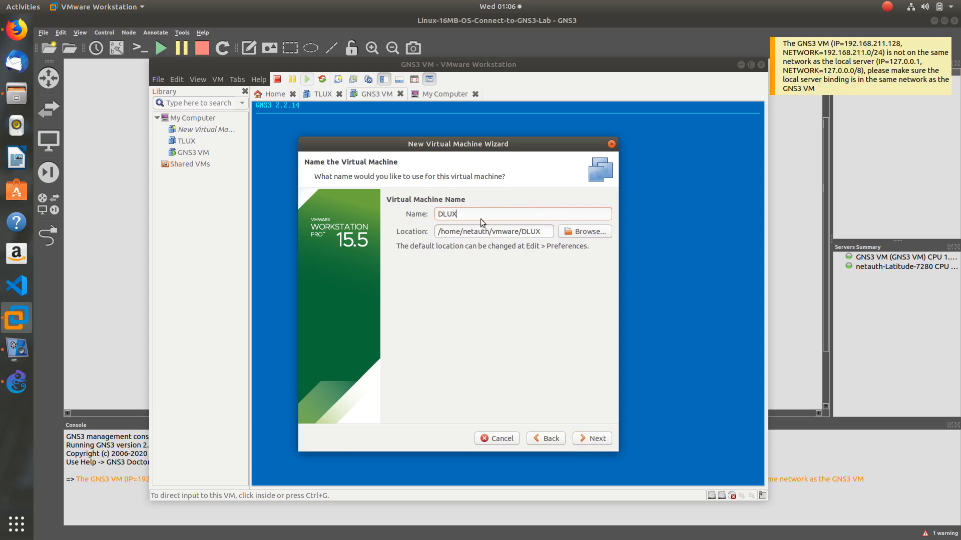
left_click(603, 437)
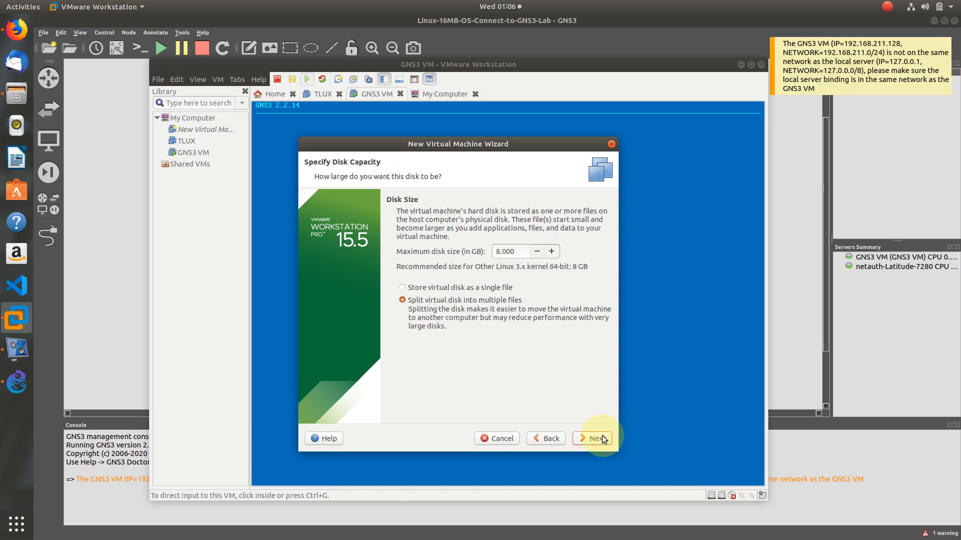
Set the virtual disk to 0.800 GB stored as a single file
left_click_drag(520, 252, 473, 254)
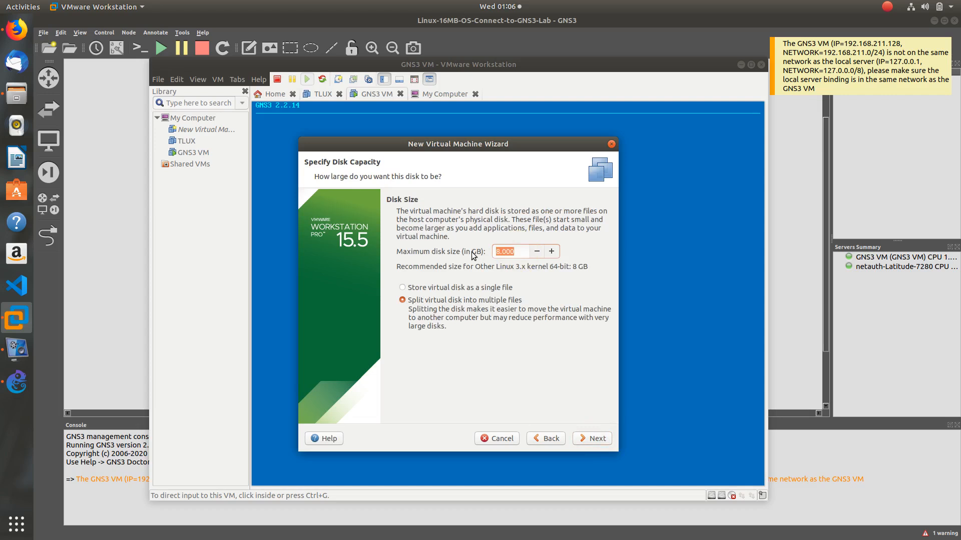
type("0.800")
left_click(464, 288)
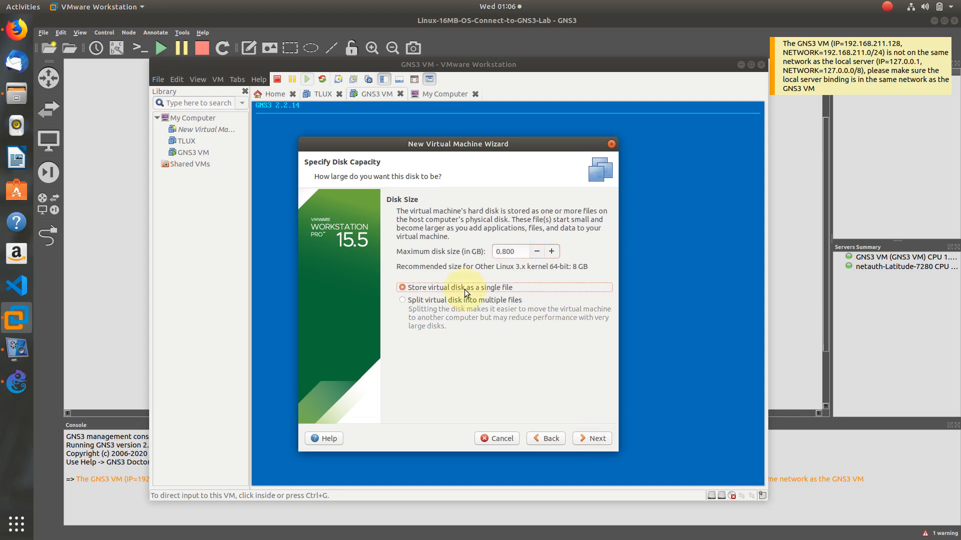
left_click(595, 439)
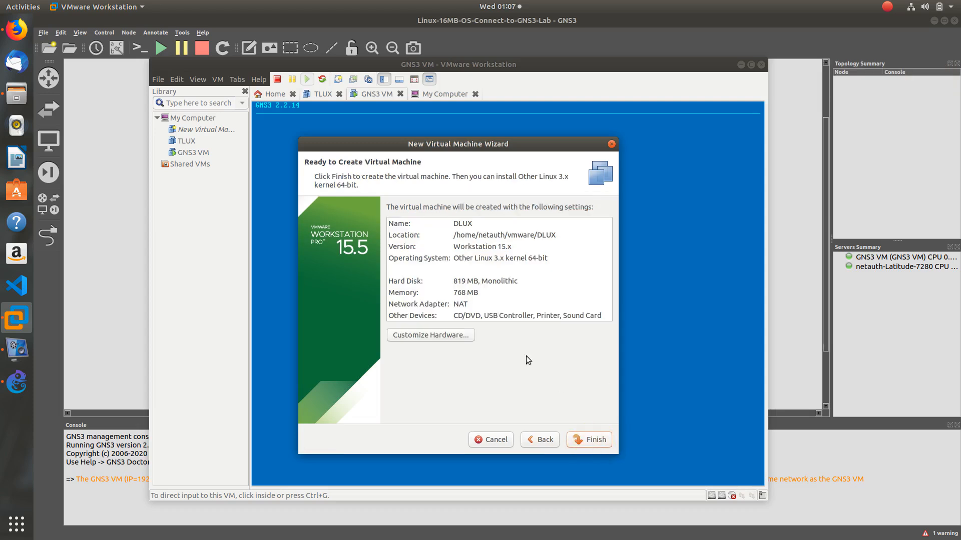
left_click(454, 335)
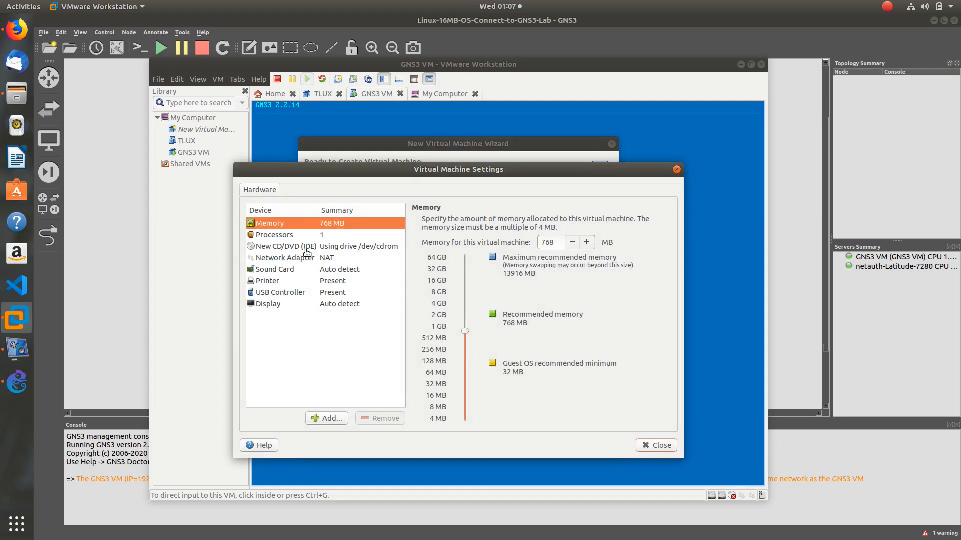
Point DLUX's CD/DVD drive at the ISO image Documents/Images/16MB-Linux-OS.iso
left_click(307, 248)
left_click(436, 296)
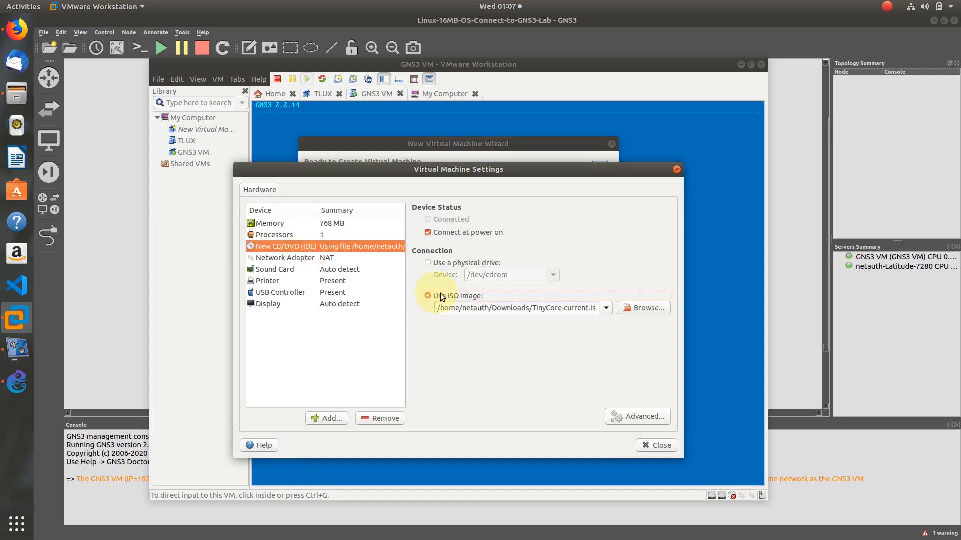
left_click(635, 309)
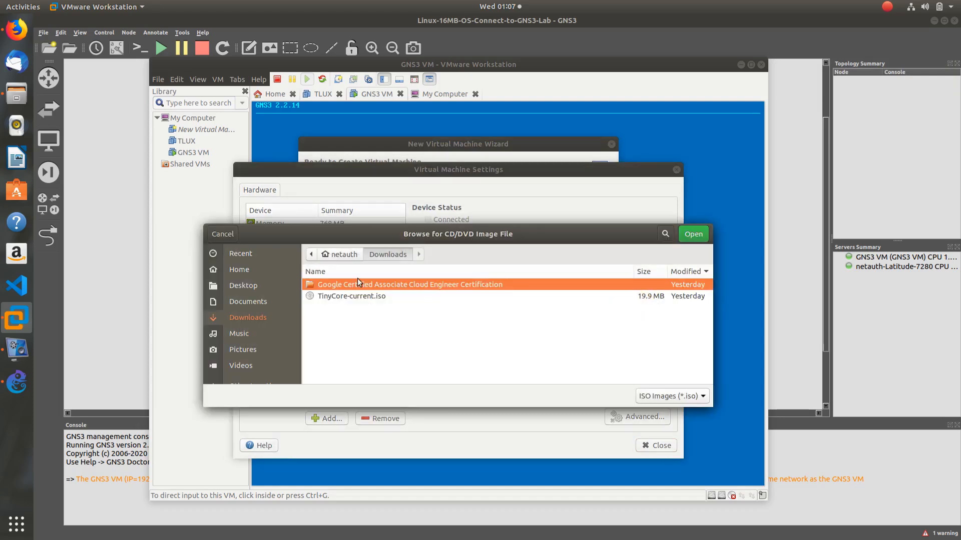
left_click(257, 303)
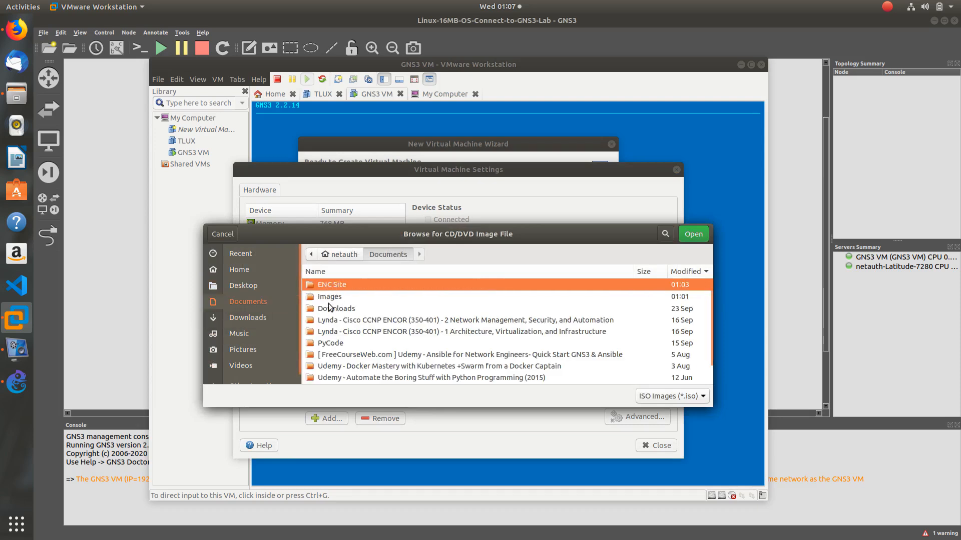
double_click(329, 297)
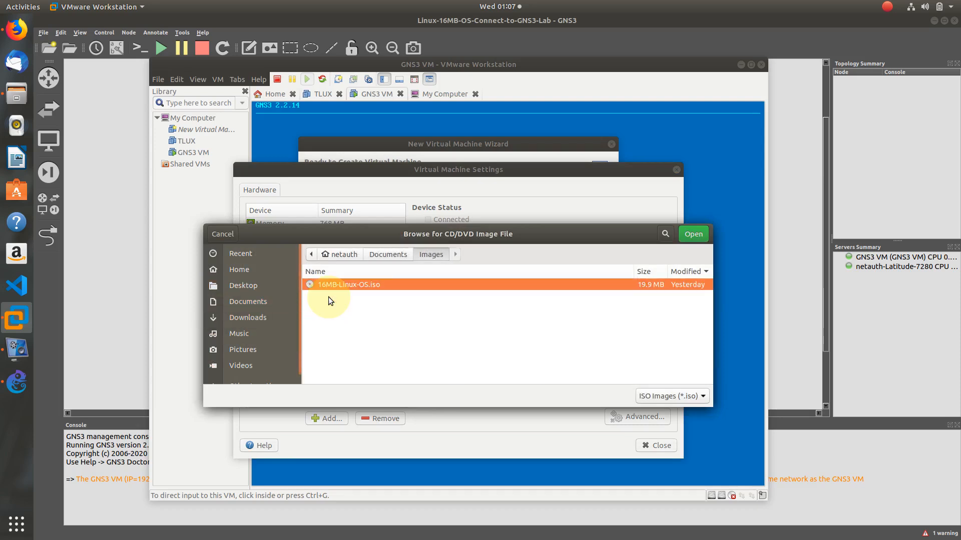
double_click(373, 285)
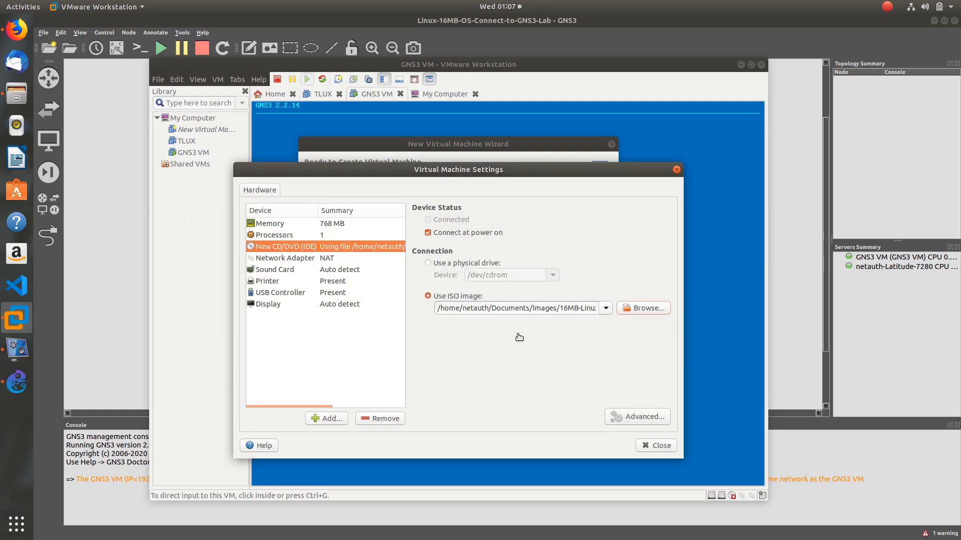
Close hardware settings and finish creating the DLUX virtual machine
left_click(659, 450)
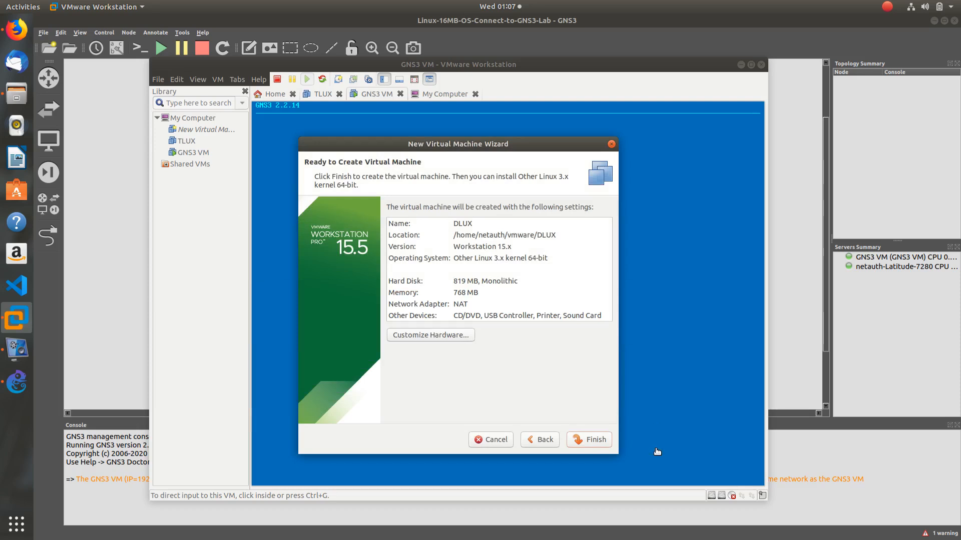
left_click(595, 440)
left_click(595, 441)
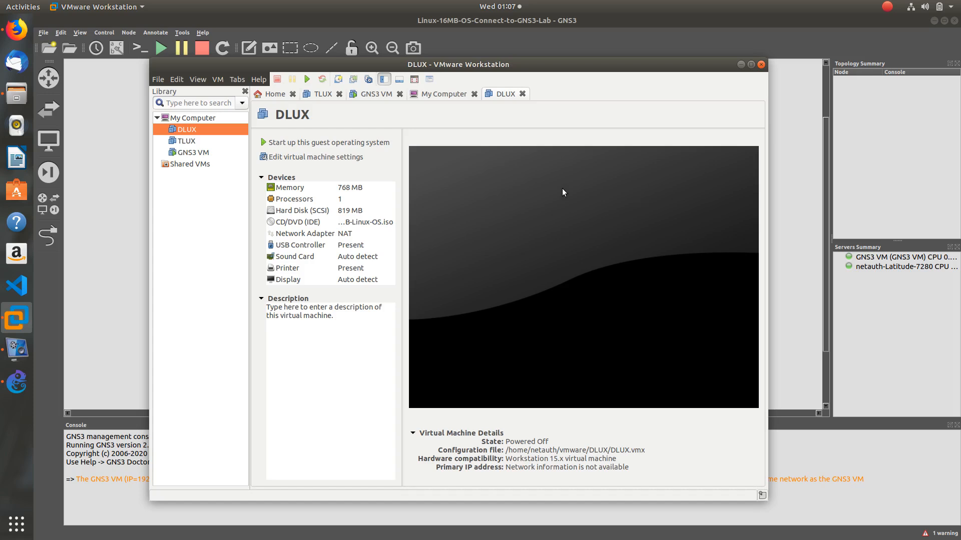
Set DLUX's network adapter to Custom: Specific virtual network and review the vmnet list
left_click(308, 233)
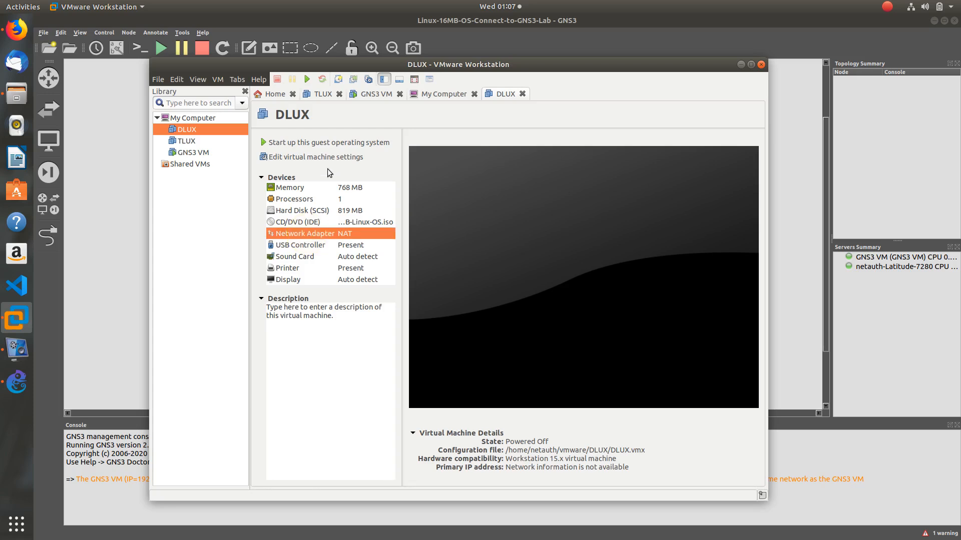
left_click(314, 157)
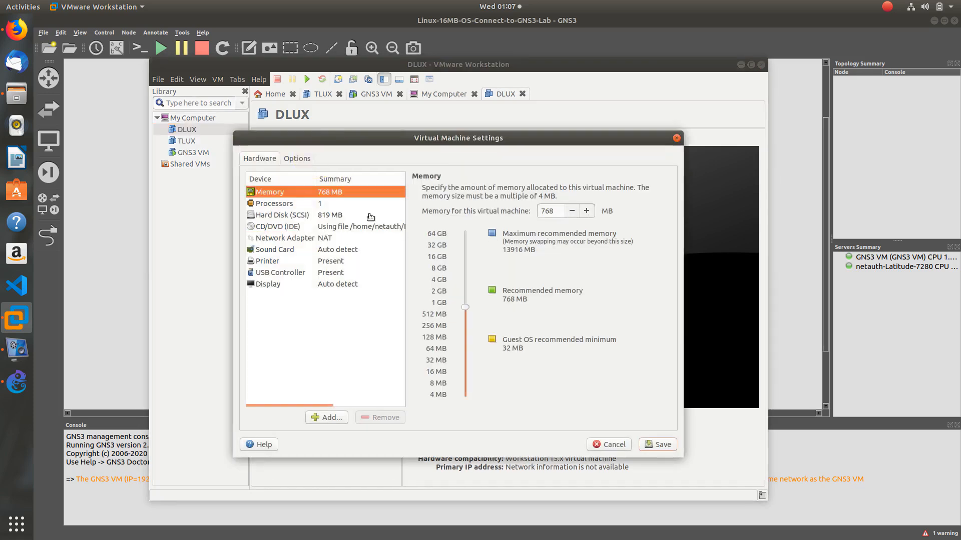
left_click(288, 239)
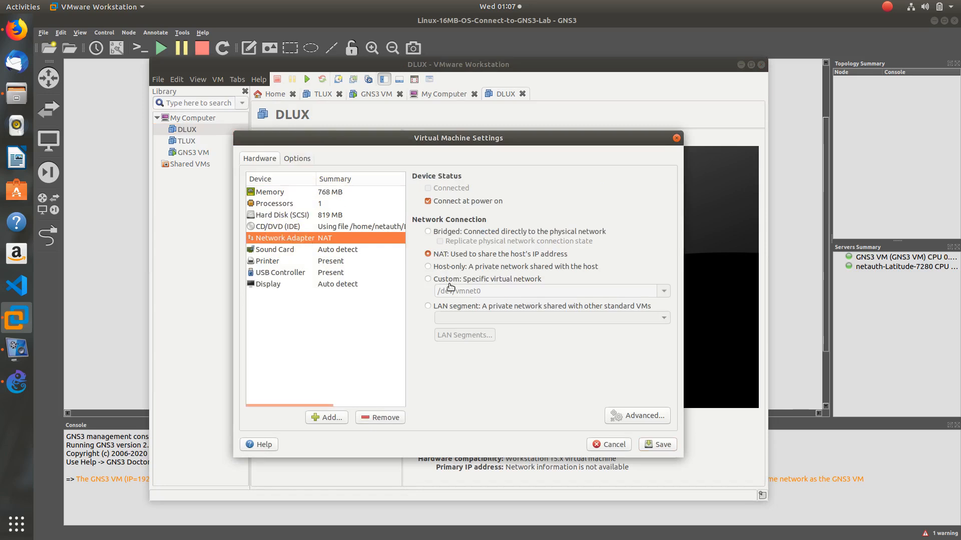
left_click(427, 282)
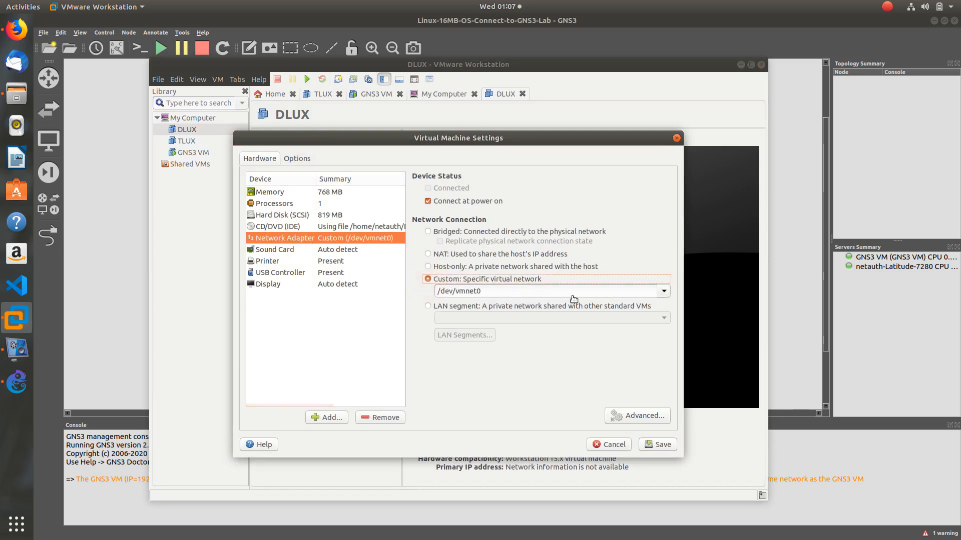
left_click(663, 291)
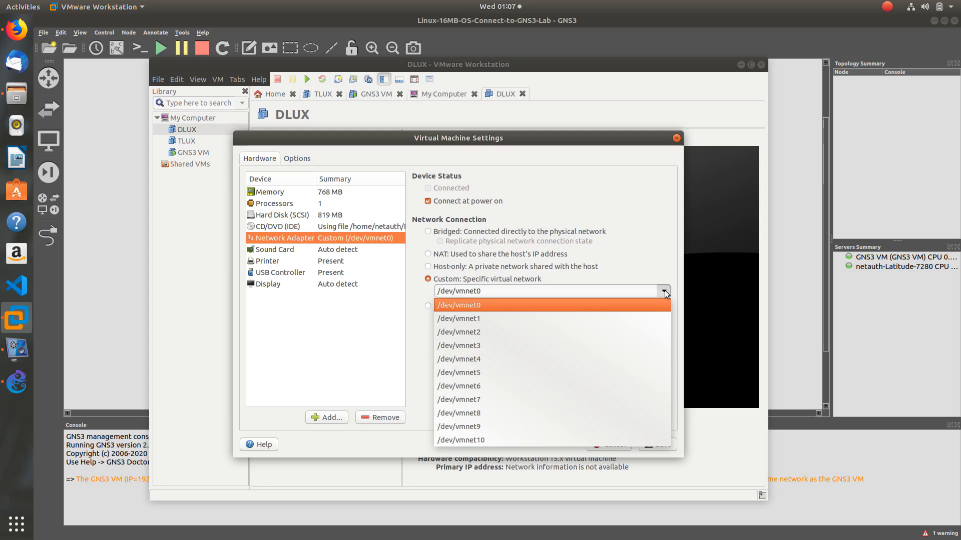
left_click(123, 184)
Check GNS3's VMware advanced settings manage vmnet2–vmnet10, then cancel Preferences unchanged
left_click(59, 31)
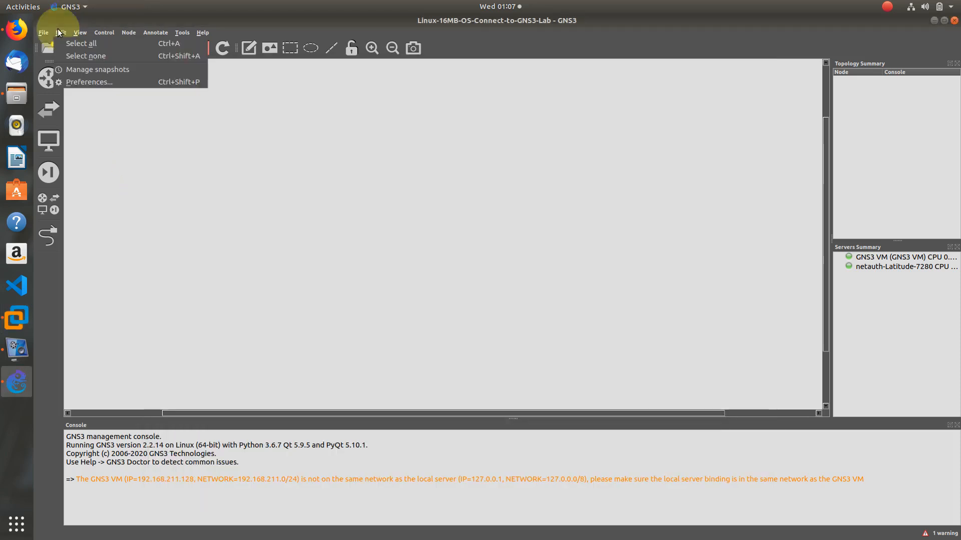
left_click(77, 82)
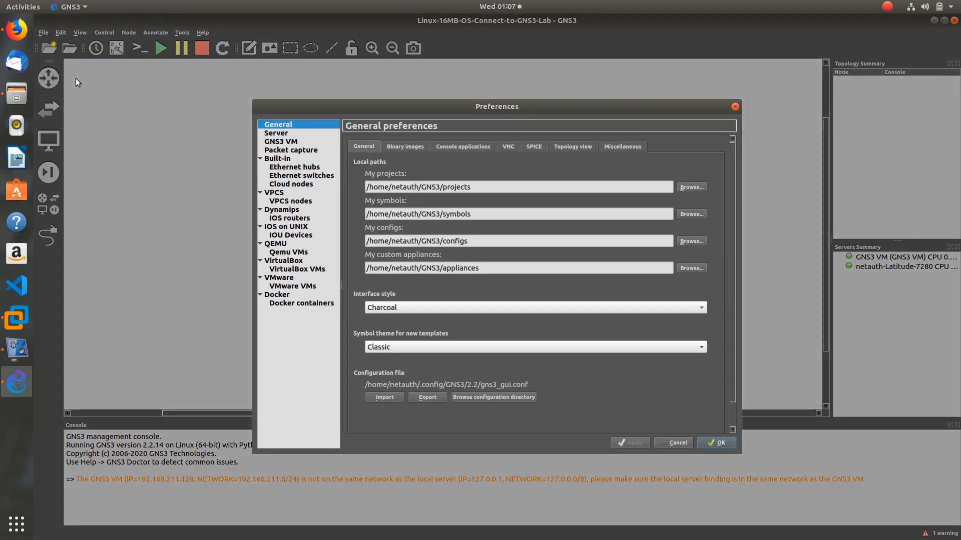
left_click(288, 276)
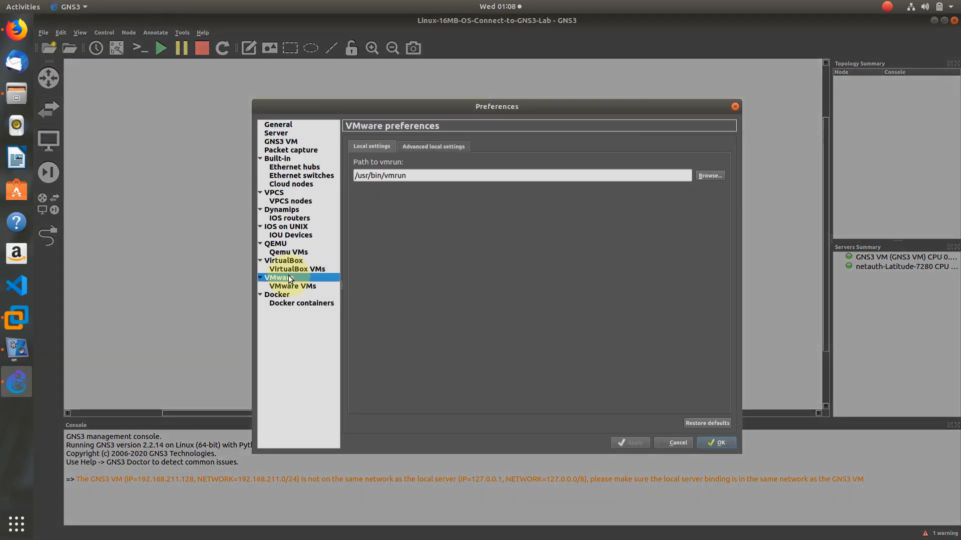
left_click(421, 148)
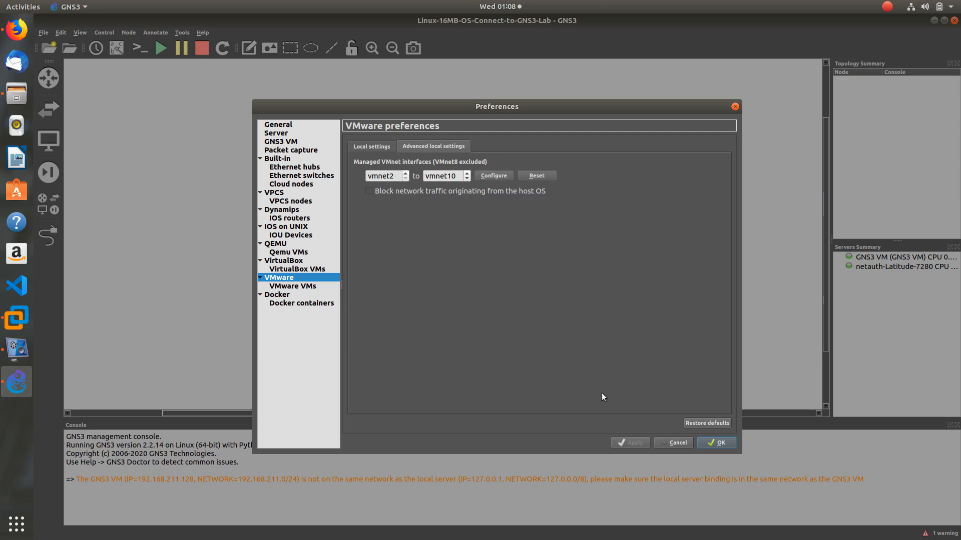
left_click(674, 442)
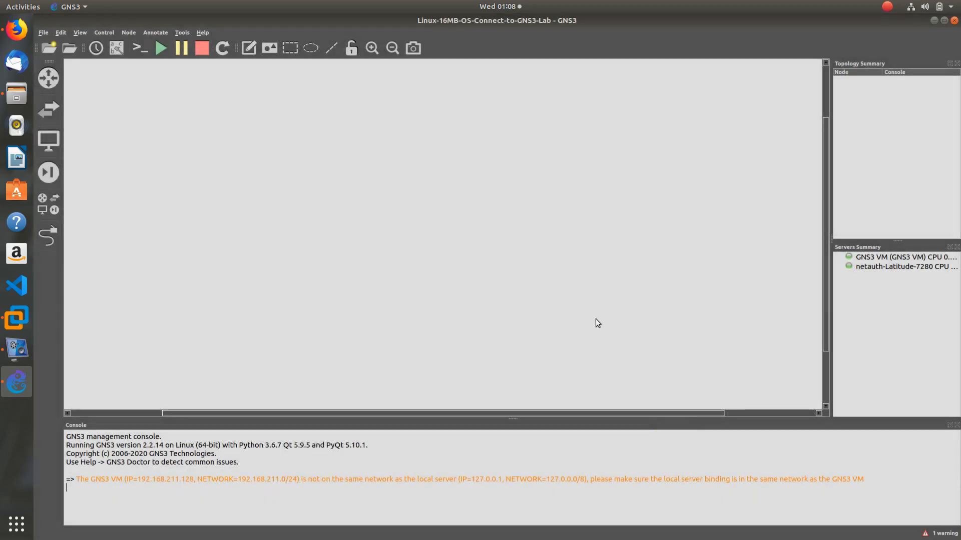
key("alt+Tab")
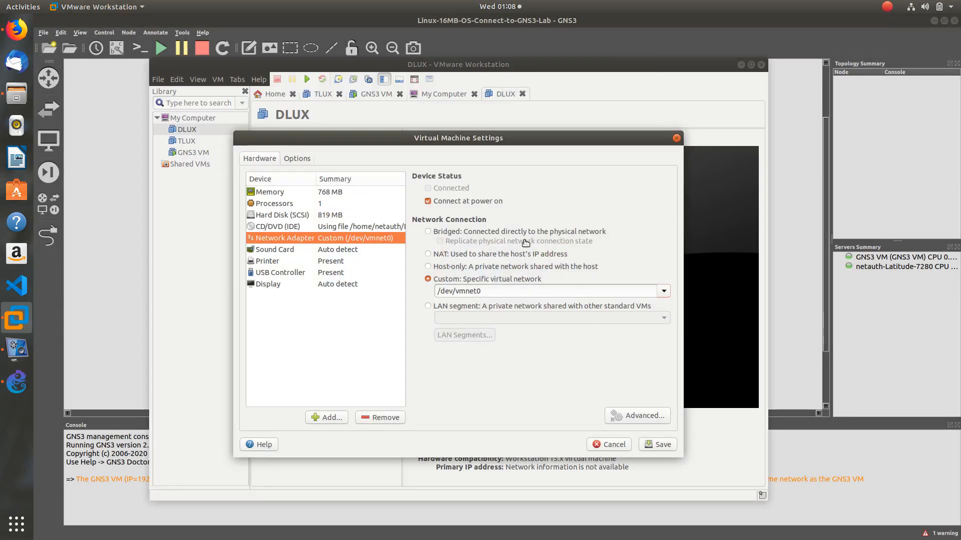
Select /dev/vmnet3 for DLUX's adapter, save the settings, and minimize VMware
left_click(664, 291)
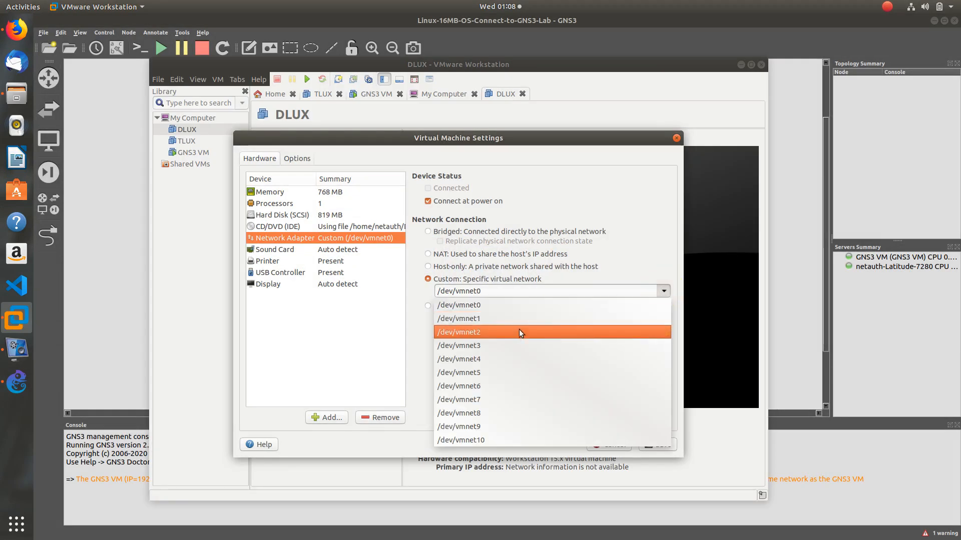
left_click(512, 341)
left_click(659, 444)
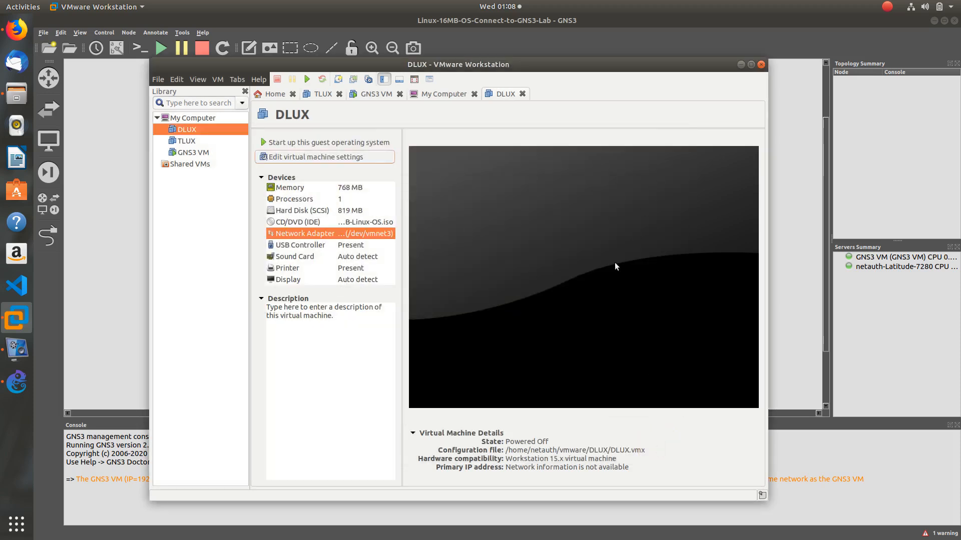
left_click(737, 67)
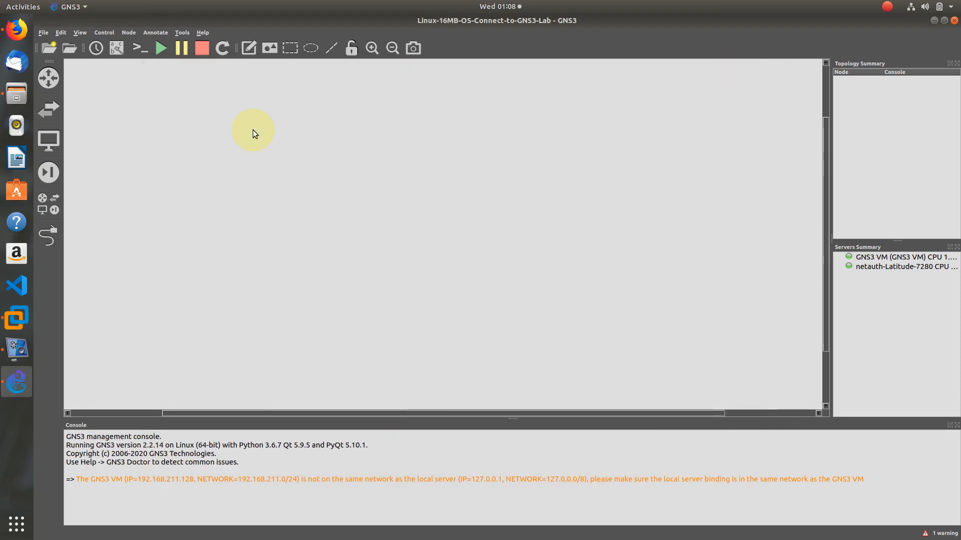
Open GNS3 Preferences at the VMware VMs template page
left_click(62, 32)
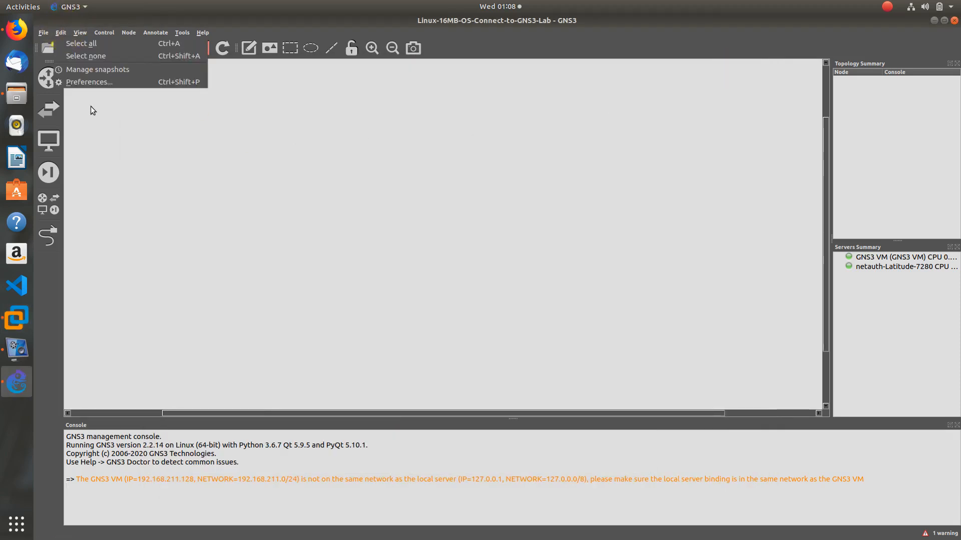
left_click(52, 130)
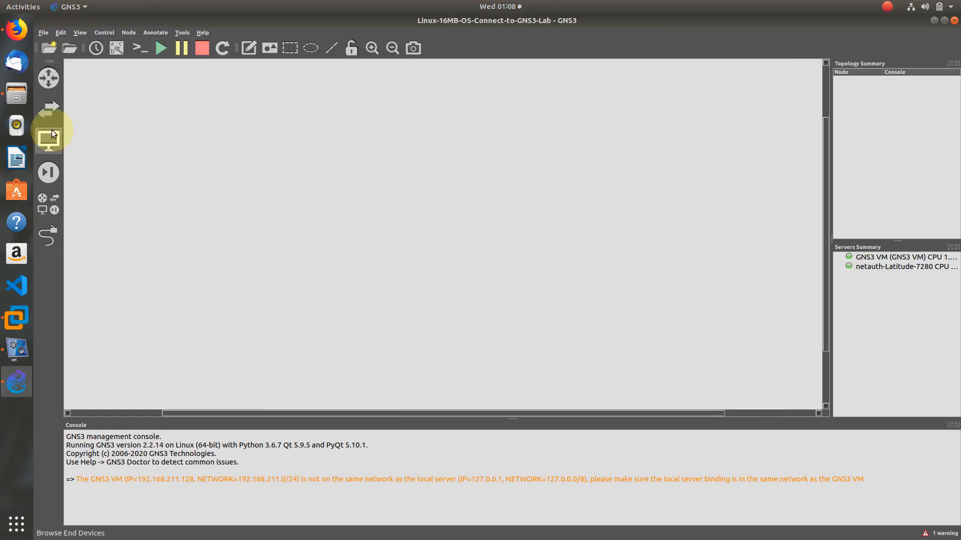
left_click(53, 134)
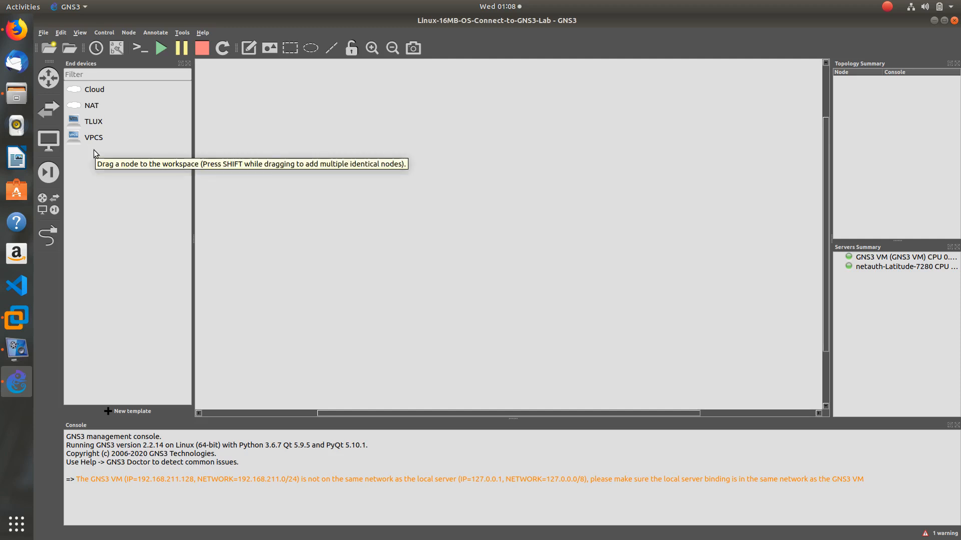
left_click(66, 33)
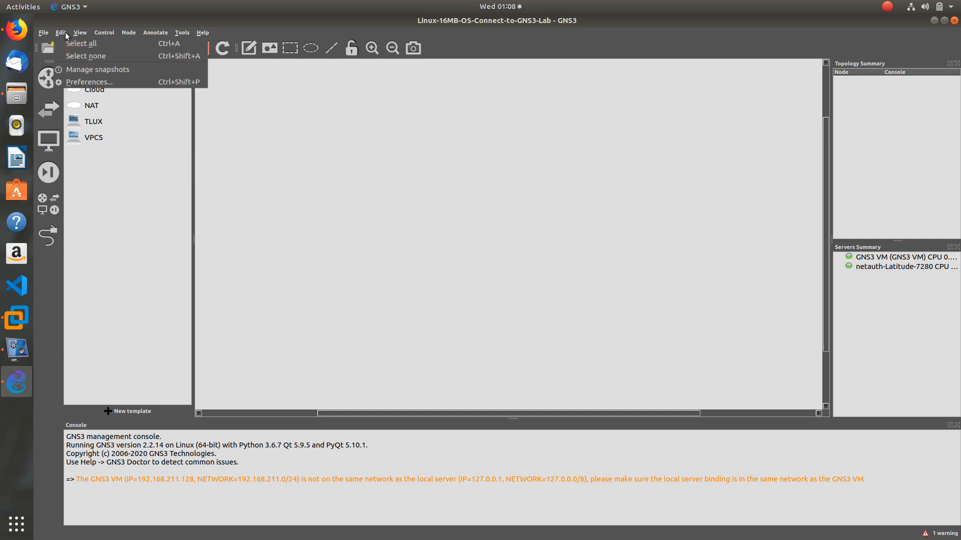
left_click(70, 82)
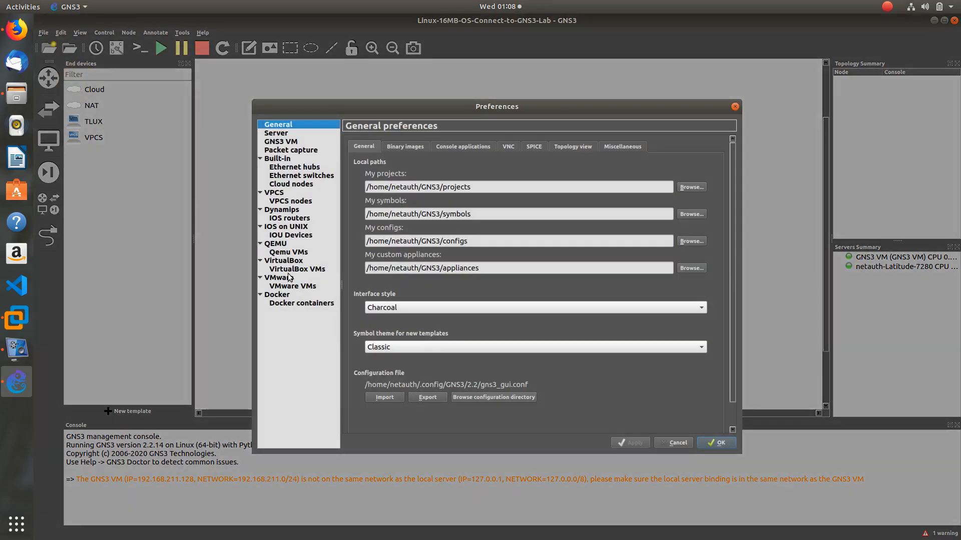
left_click(283, 289)
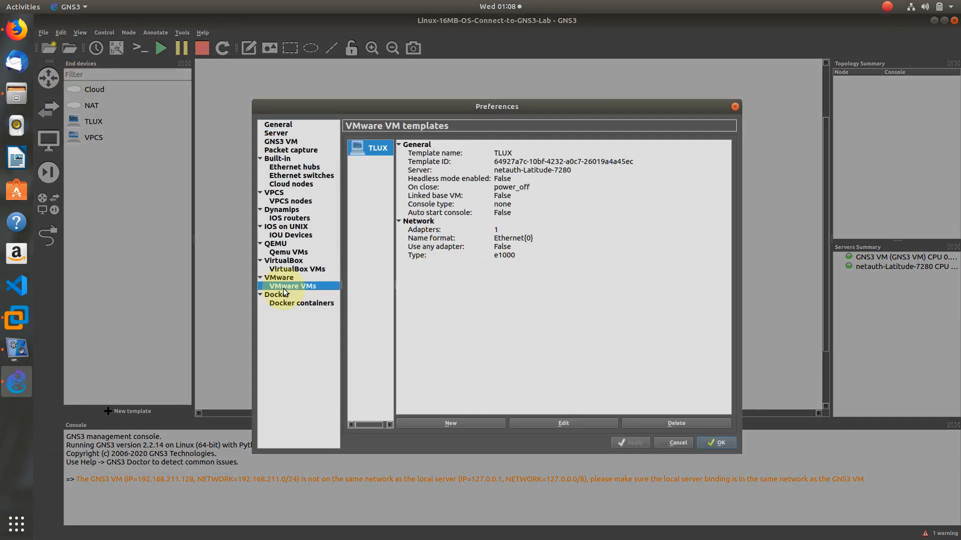
Create a local-computer VMware VM template using DLUX and apply it
left_click(452, 423)
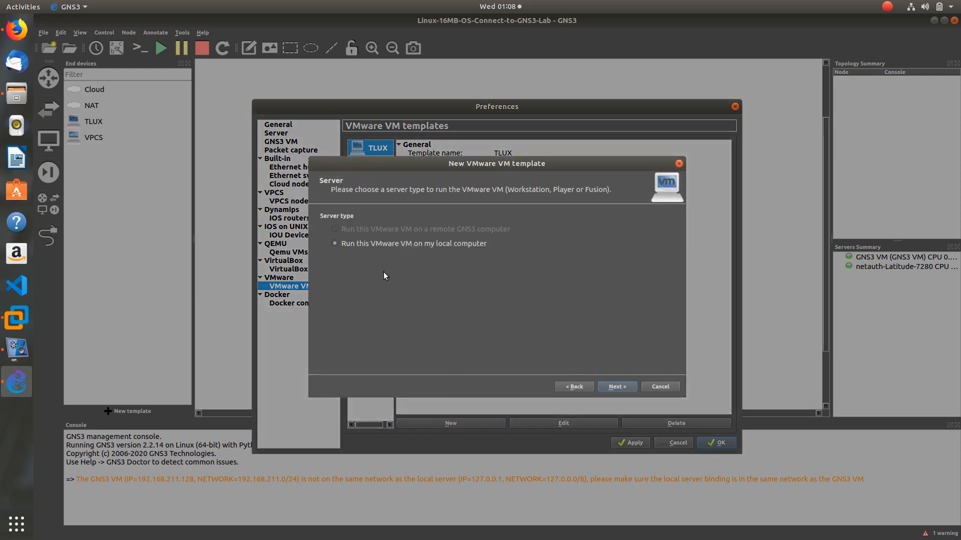
left_click(616, 387)
left_click(473, 217)
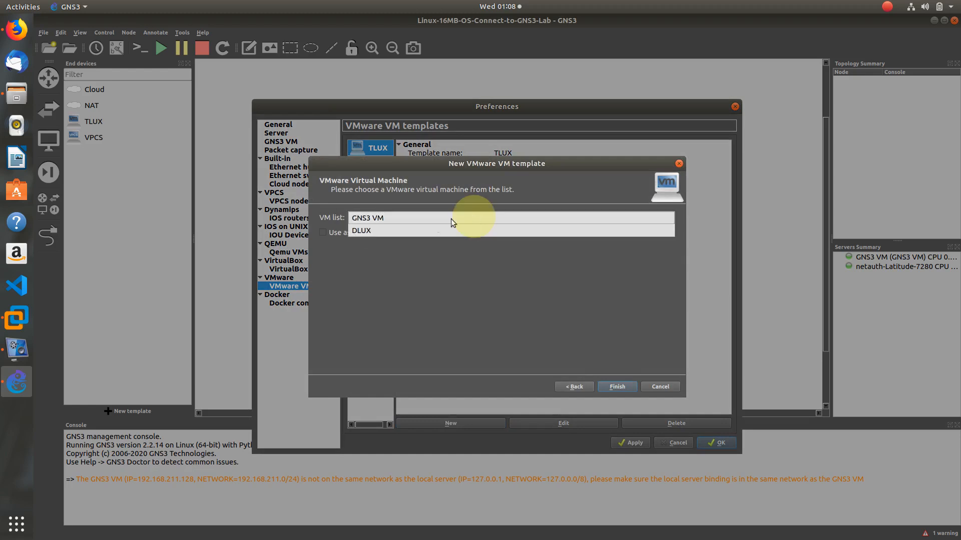
left_click(427, 230)
left_click(623, 386)
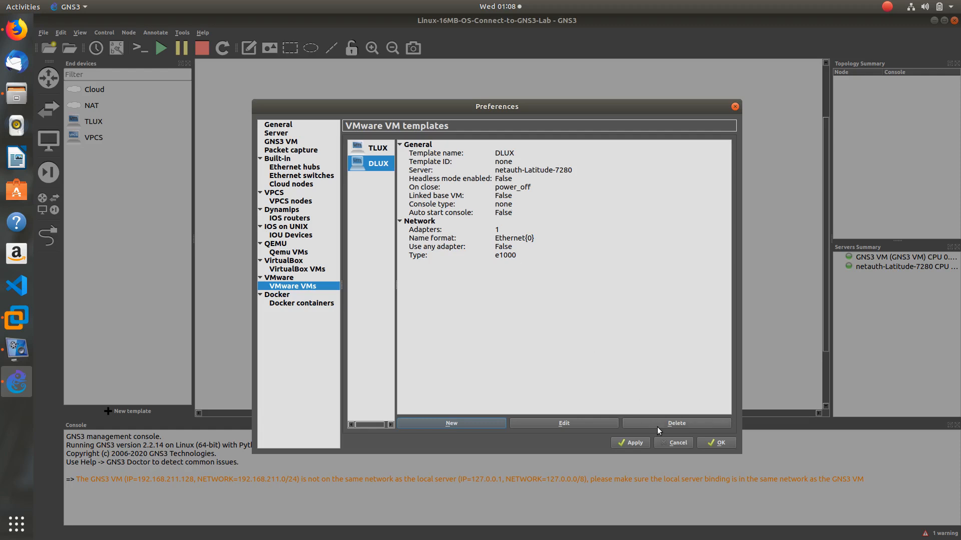
left_click(631, 443)
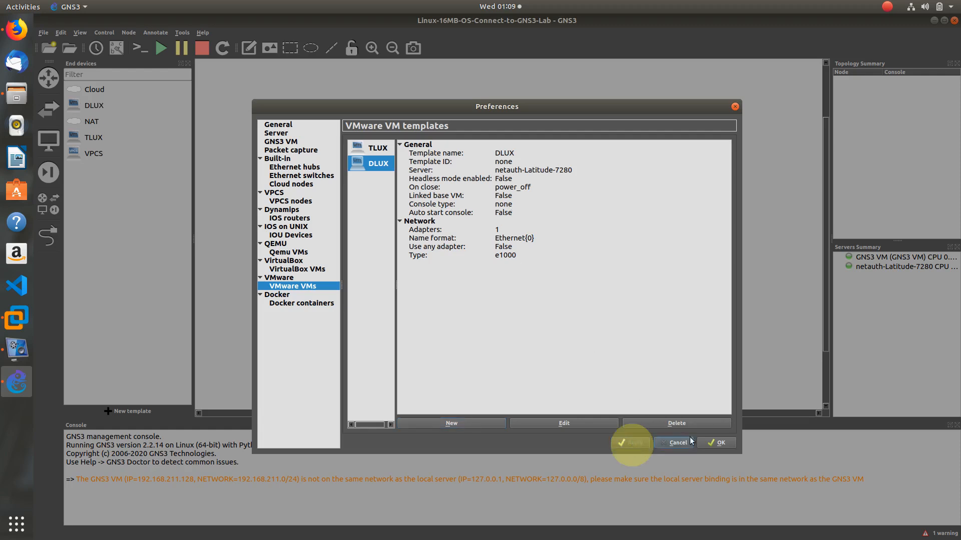
left_click(715, 444)
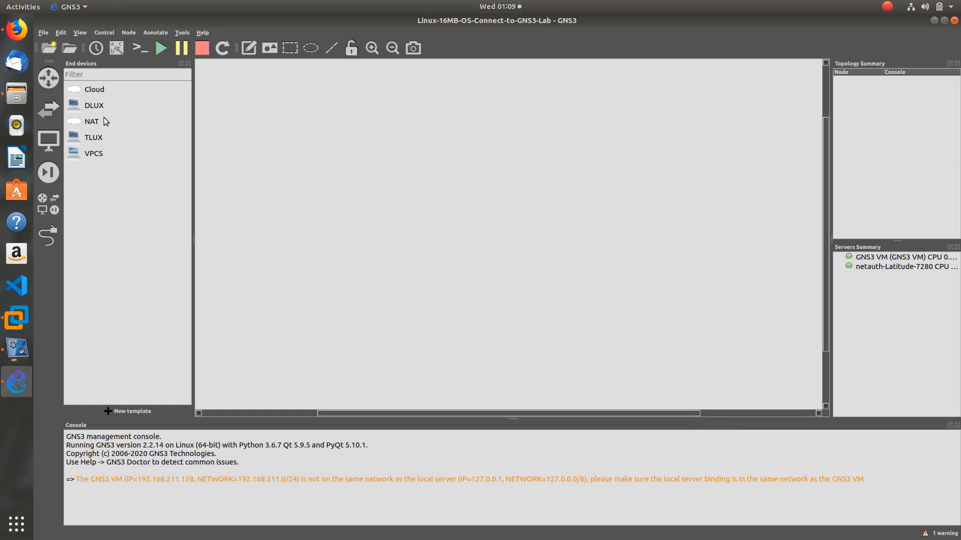
Place a c3725 router R1 and a DLUX-1 node to its left on the canvas
left_click(97, 138)
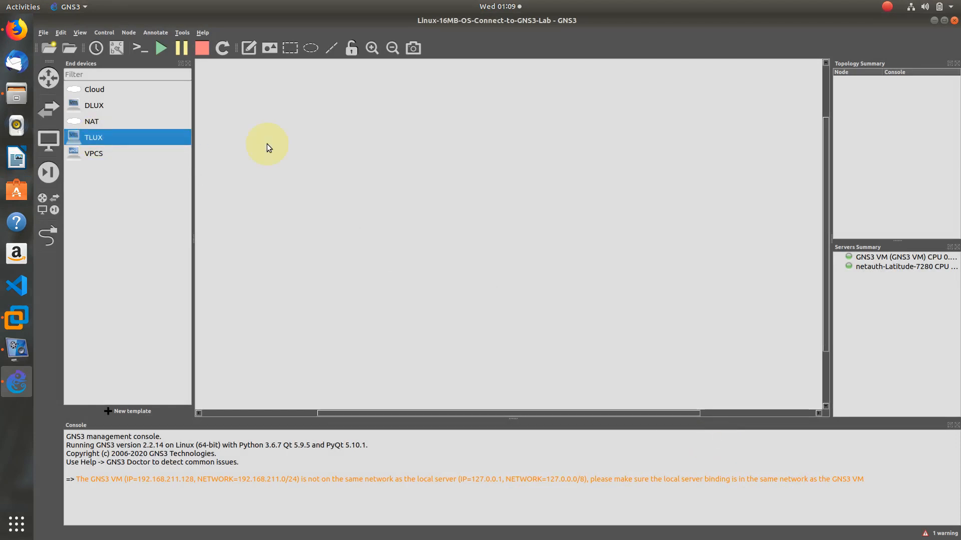
left_click(100, 106)
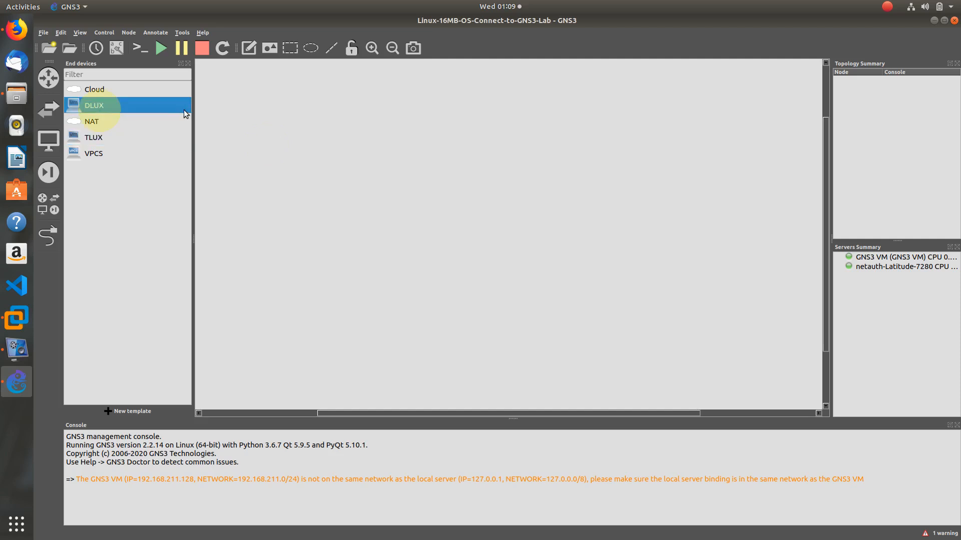
left_click(49, 77)
left_click_drag(78, 91, 472, 190)
left_click(373, 48)
left_click(465, 194)
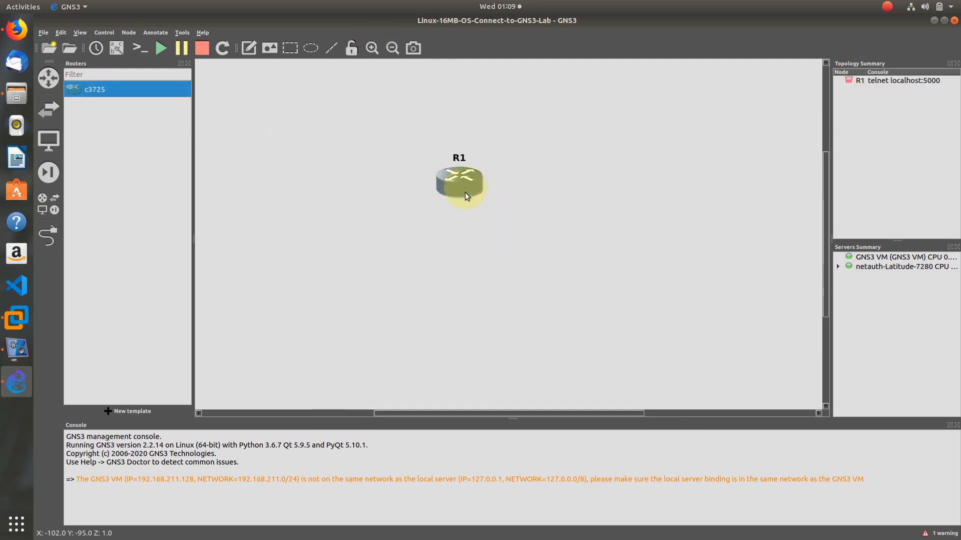
left_click_drag(465, 192, 475, 227)
left_click(376, 208)
left_click(49, 140)
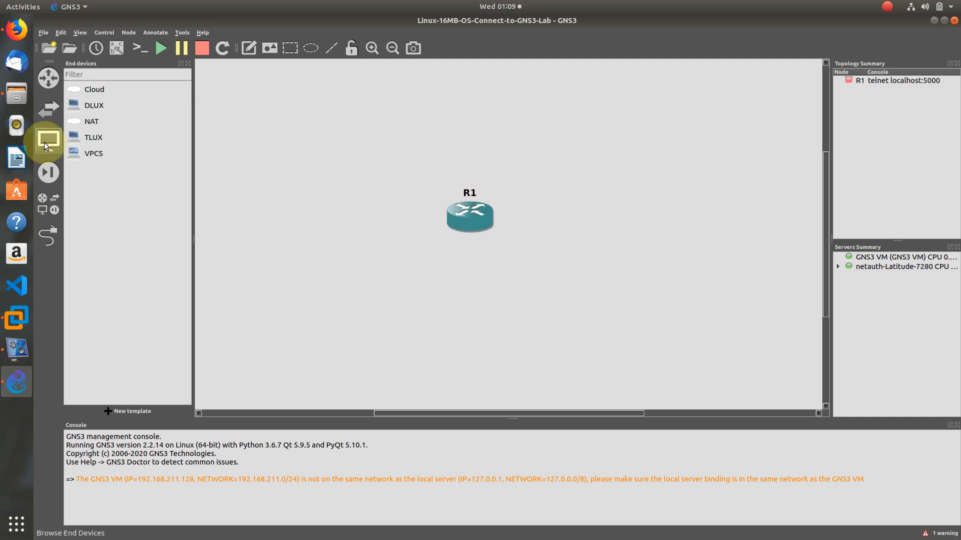
left_click_drag(79, 106, 270, 194)
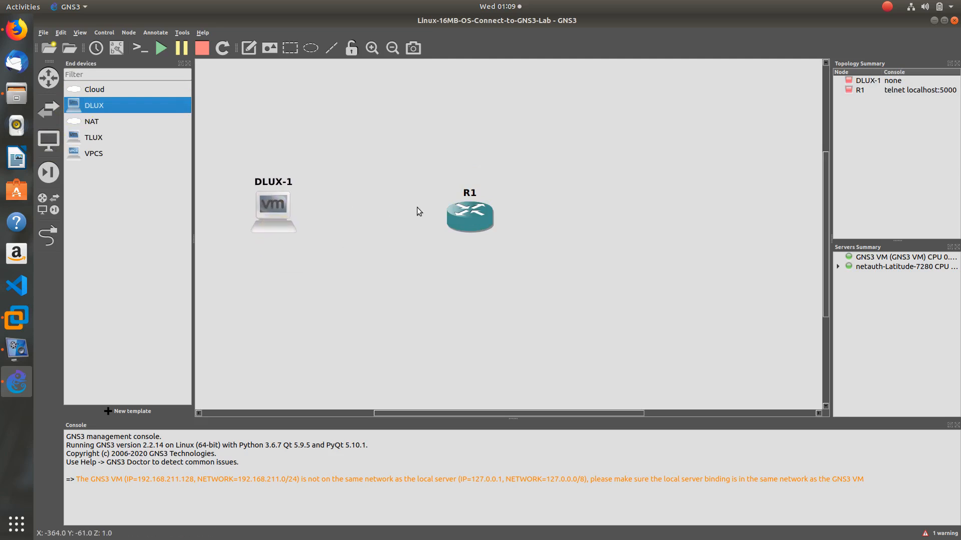
left_click_drag(456, 211, 524, 209)
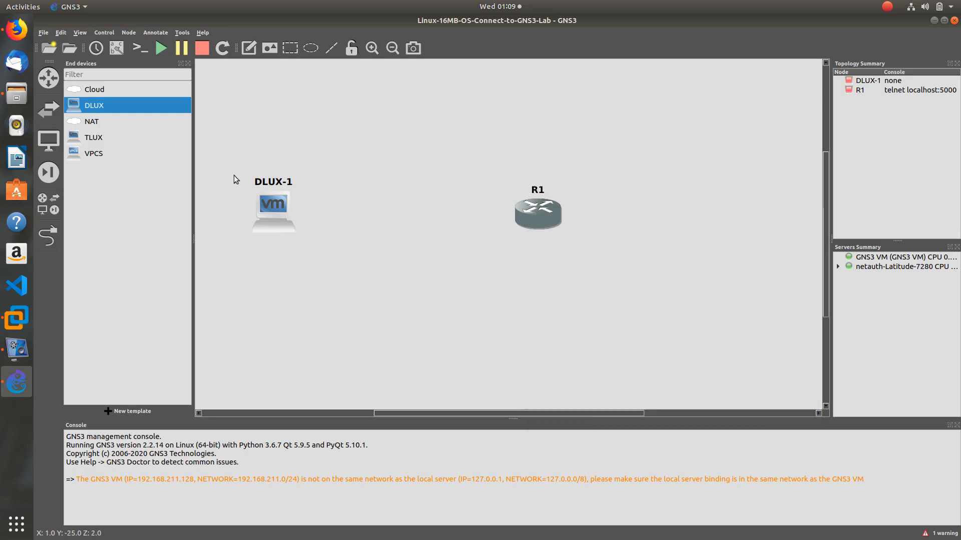
Add an Ethernet switch, Switch1, between them running on the local server
left_click(59, 110)
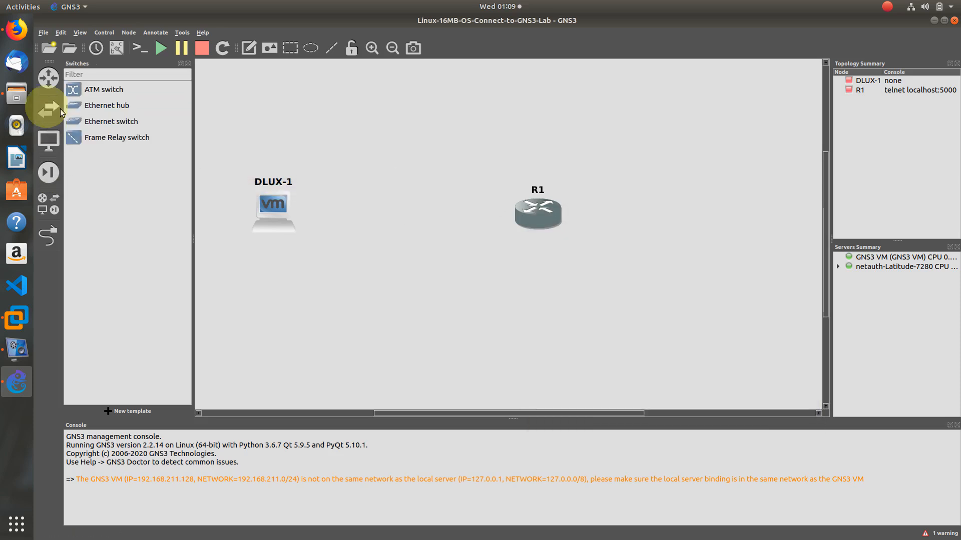
mouse_move(290, 219)
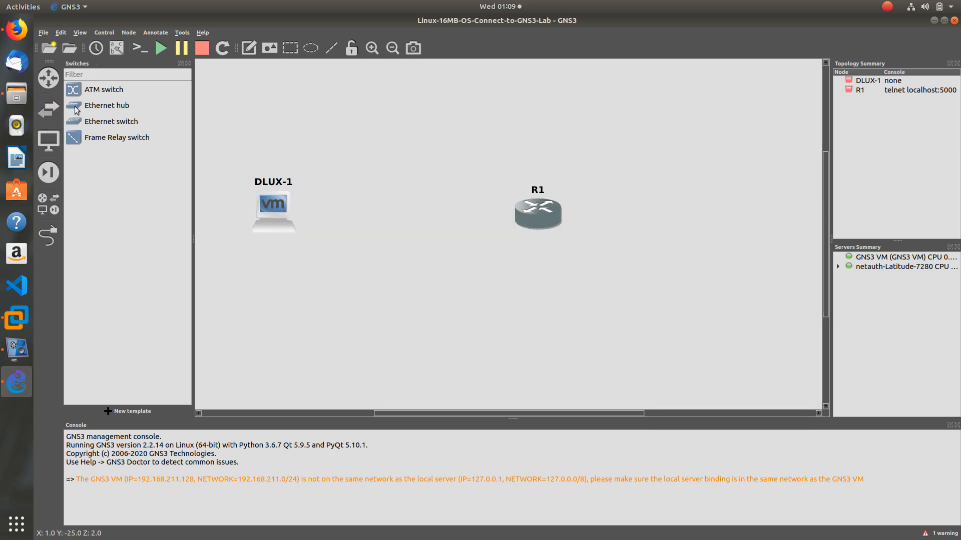
left_click_drag(76, 127, 404, 216)
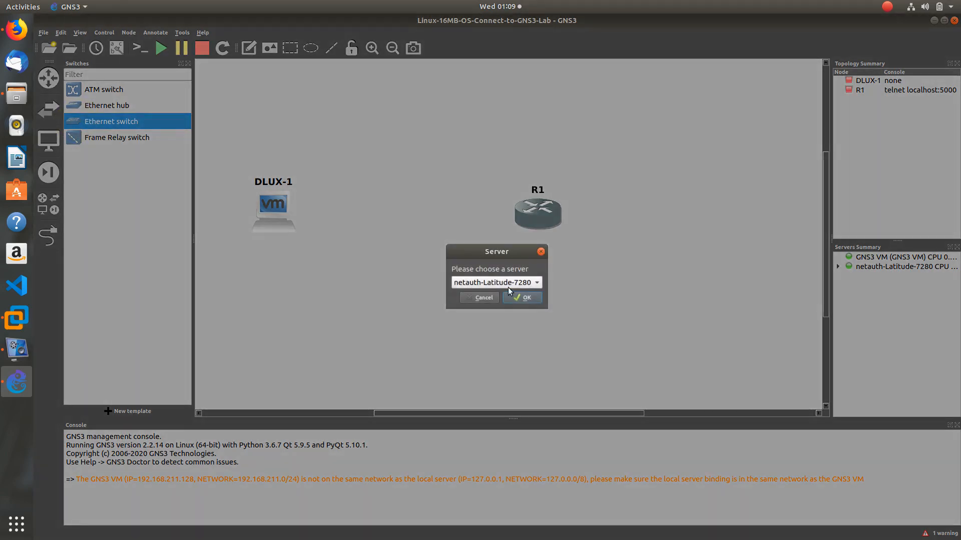
left_click(536, 283)
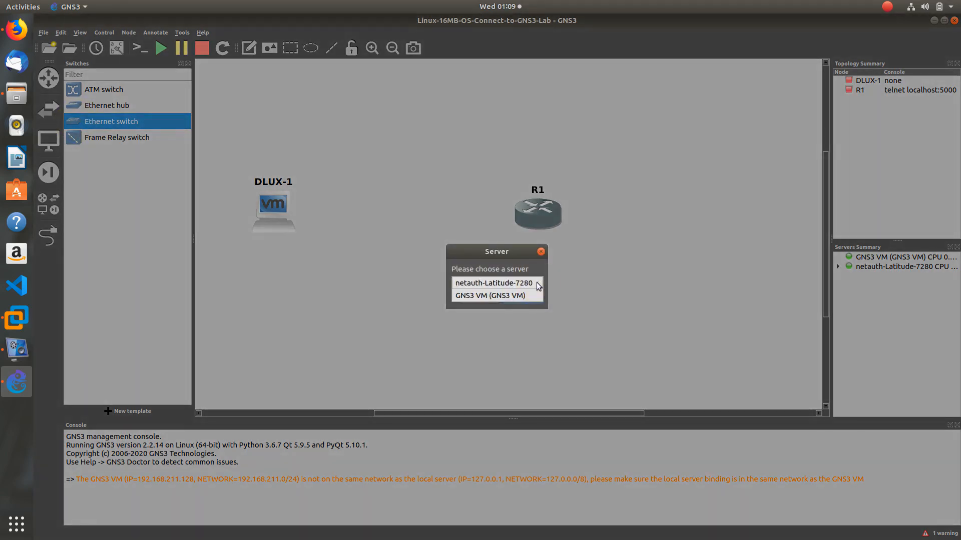
left_click(526, 283)
left_click(518, 297)
Line up DLUX-1, Switch1 and R1 in a row
left_click_drag(542, 216, 626, 221)
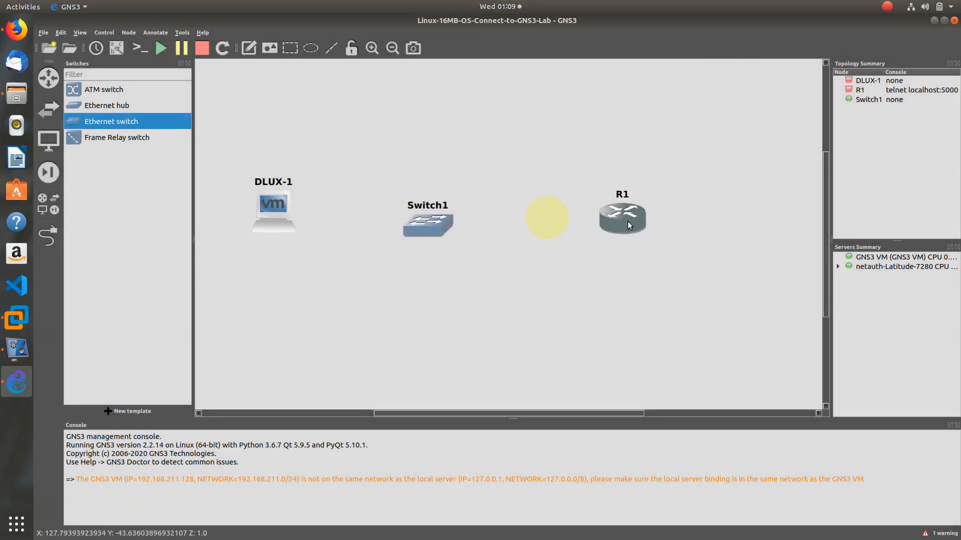
mouse_move(438, 227)
left_mouse_down()
mouse_move(457, 207)
mouse_move(448, 217)
left_mouse_up()
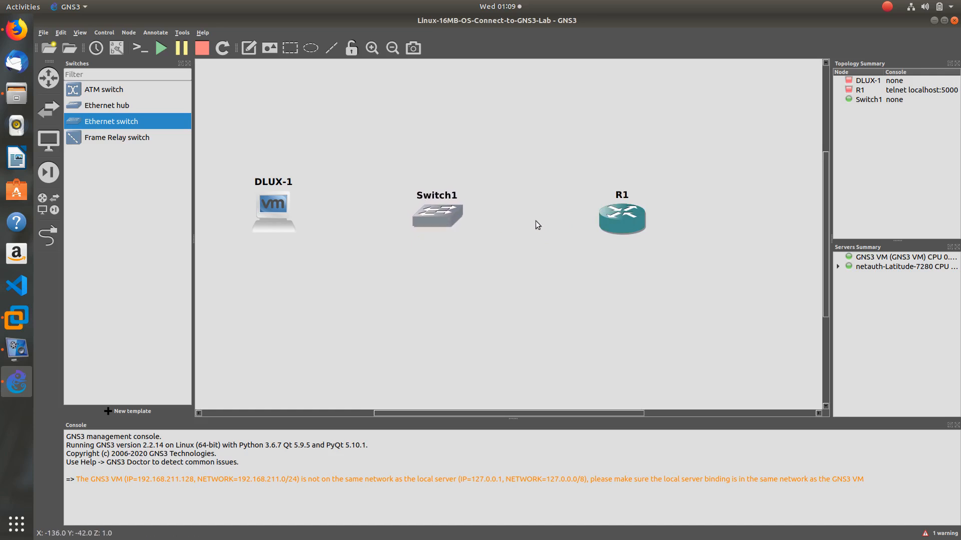
left_click_drag(617, 217, 610, 206)
left_click(496, 244)
Cable Switch1's Ethernet0 to R1's FastEthernet0/0
left_click(49, 227)
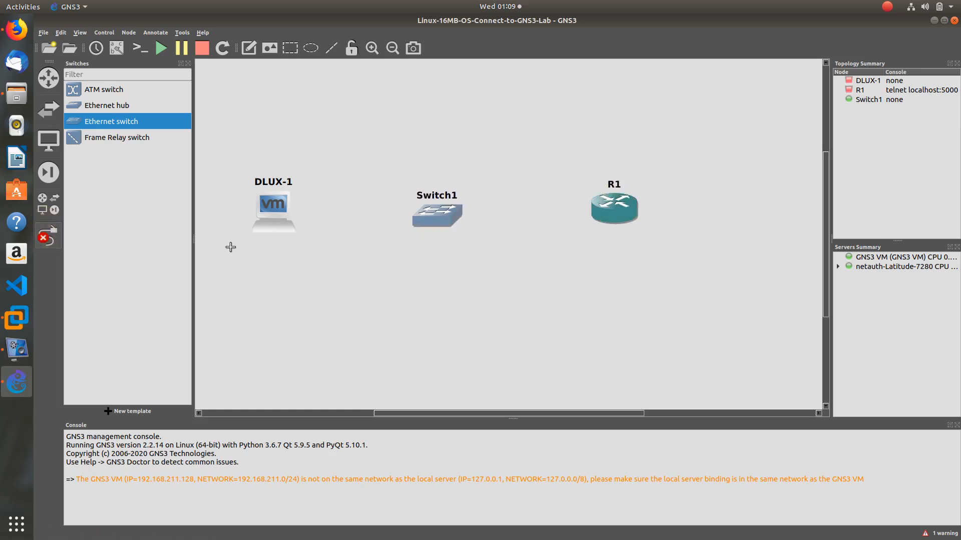
left_click(448, 215)
left_click(485, 222)
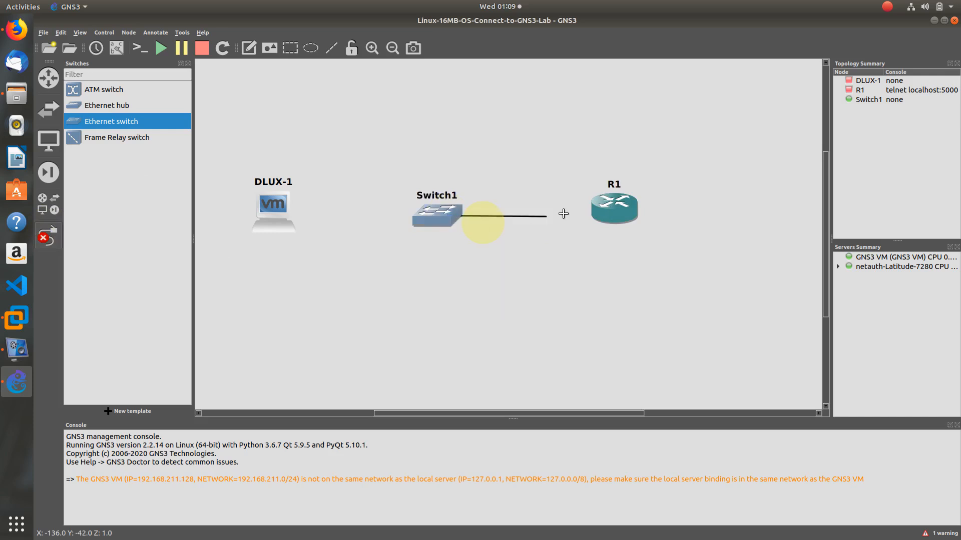
left_click(611, 214)
left_click(645, 223)
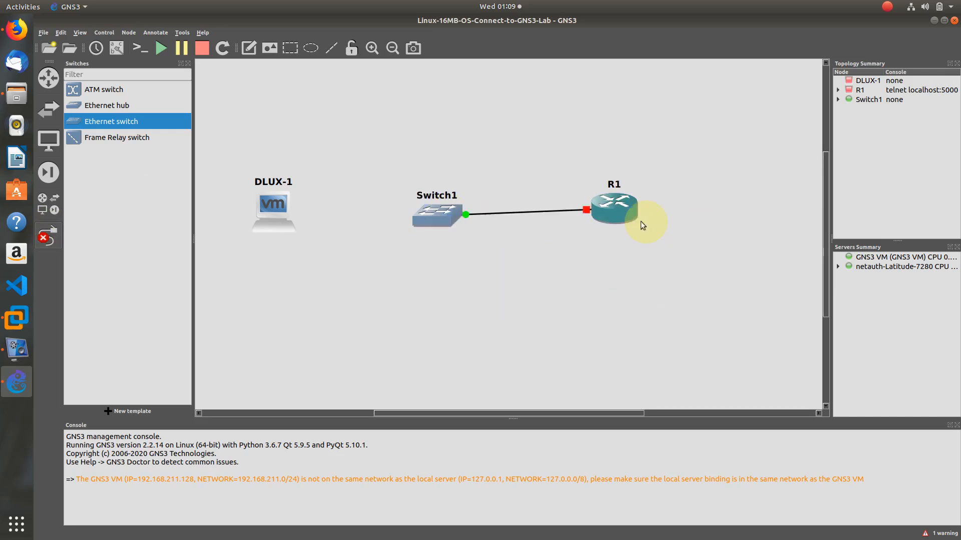
left_click(50, 233)
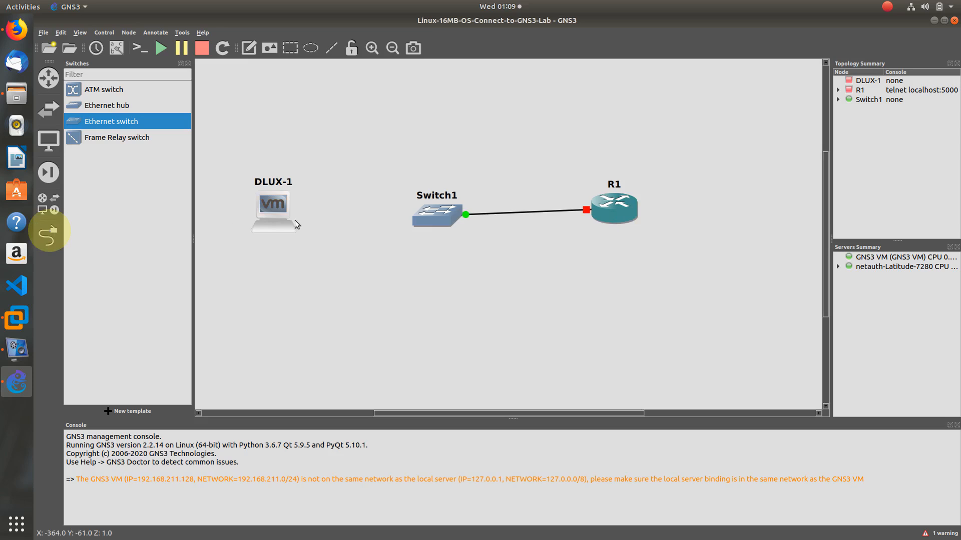
left_click_drag(434, 216, 424, 202)
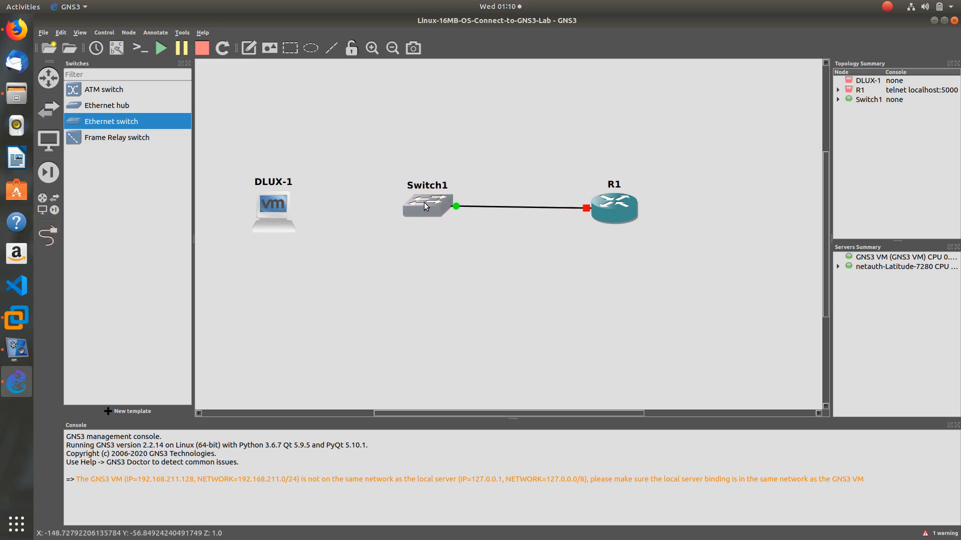
Cable DLUX-1 to a free Switch1 Ethernet port and add a rectangle near DLUX-1
left_click(48, 236)
left_click(257, 218)
left_click(321, 221)
left_click(420, 212)
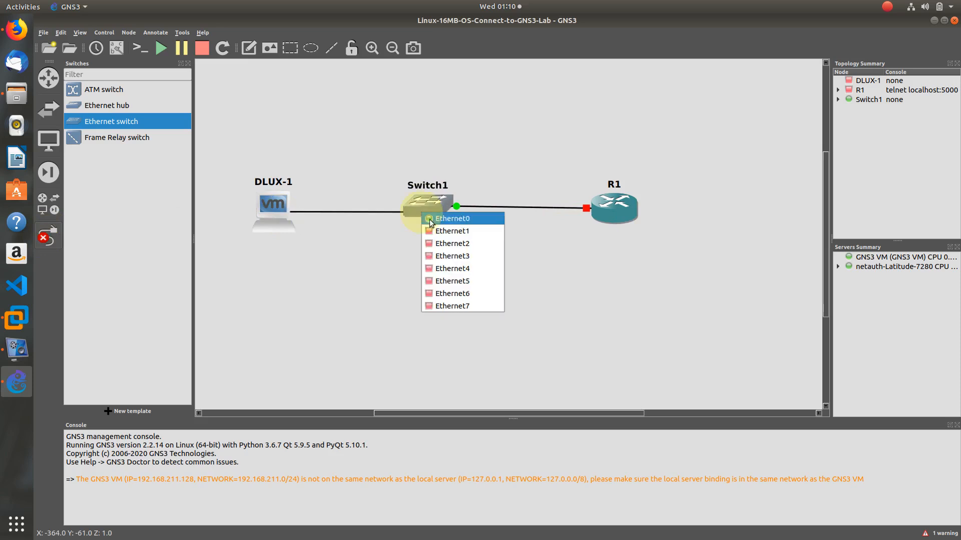
left_click(451, 237)
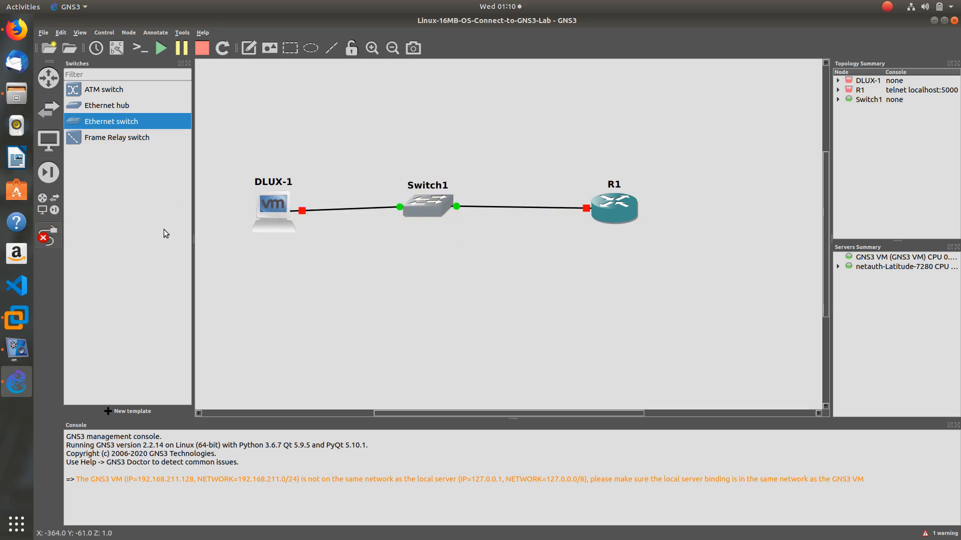
left_click(47, 235)
mouse_move(268, 217)
left_mouse_down()
mouse_move(250, 200)
mouse_move(389, 269)
mouse_move(424, 316)
mouse_move(332, 236)
mouse_move(282, 211)
left_mouse_up()
left_click(293, 52)
left_click(244, 106)
Stretch the rectangle around DLUX-1, lower it behind the node, and nudge DLUX-1 inside
left_click_drag(325, 178, 349, 330)
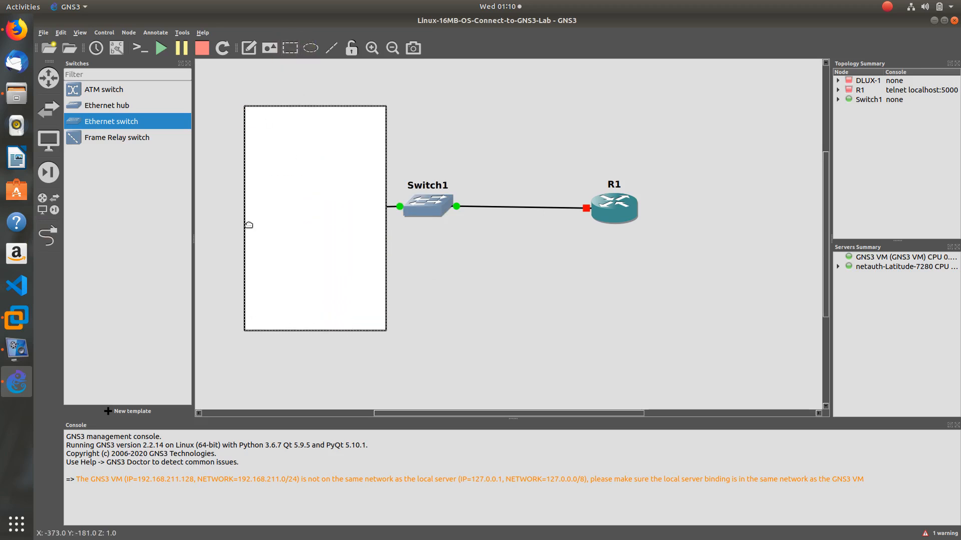
left_click_drag(245, 221, 206, 220)
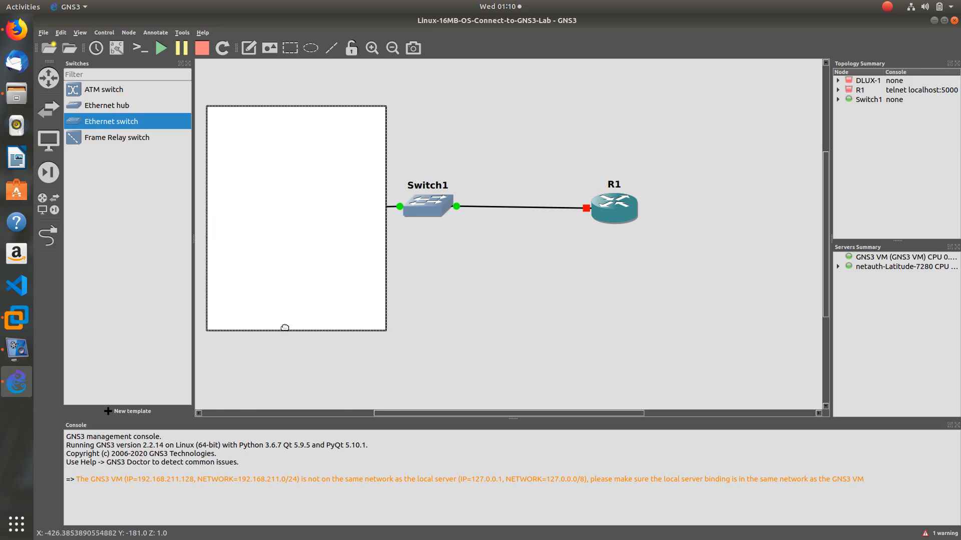
left_click_drag(286, 328, 297, 383)
right_click(308, 309)
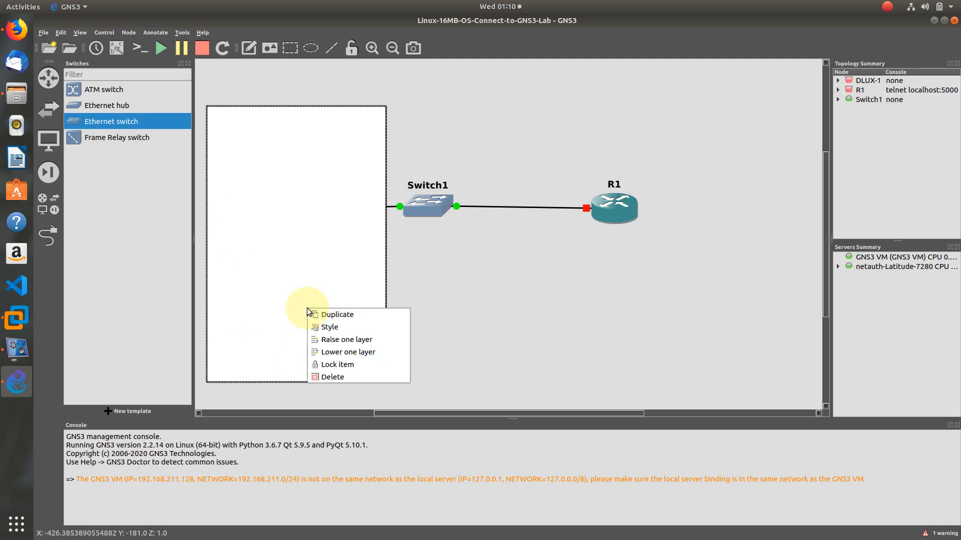
left_click(350, 353)
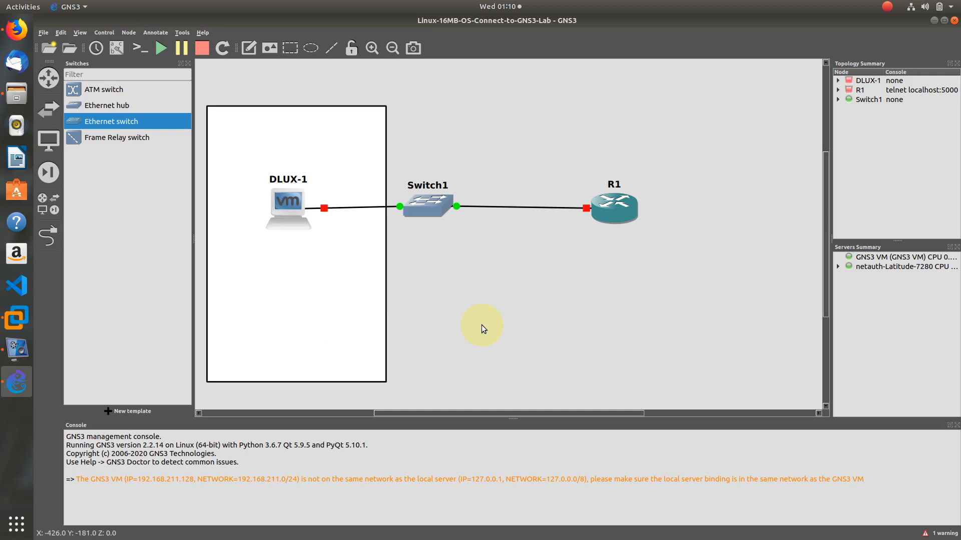
left_click_drag(297, 213, 290, 205)
Add a 'Data Centre' note at the bottom of the box and nudge R1 slightly
left_click(248, 49)
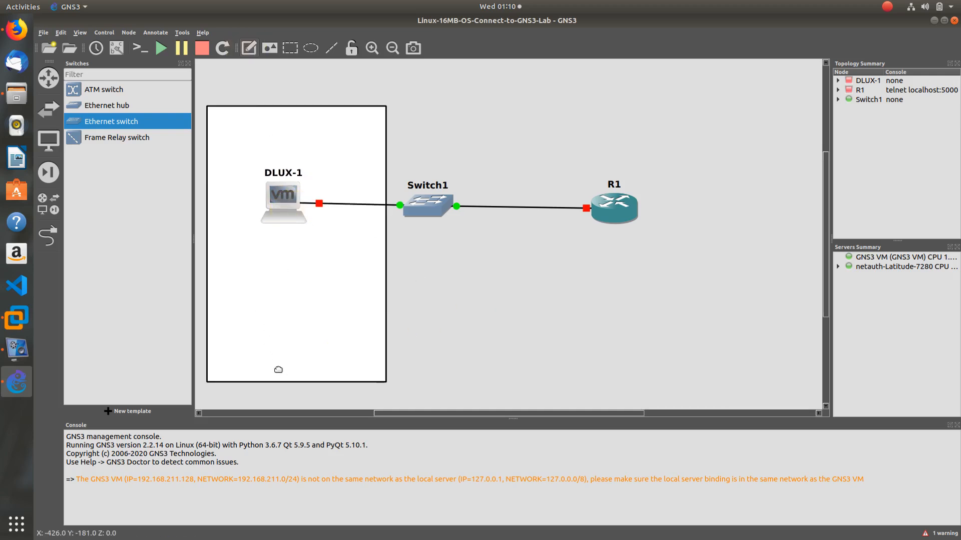
left_click(428, 355)
type("Data Centre")
left_click(527, 353)
left_click_drag(486, 364, 317, 360)
left_click(483, 337)
left_click_drag(620, 208, 624, 205)
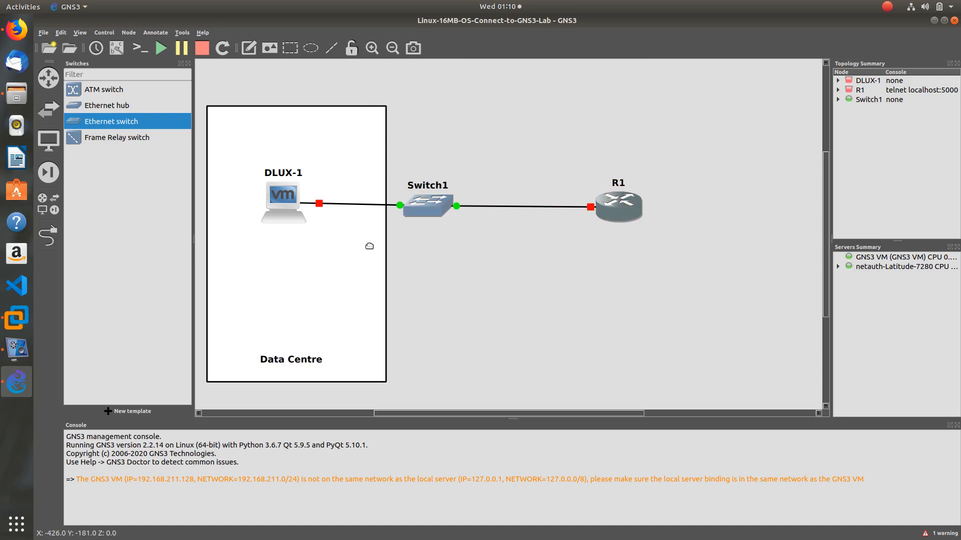
left_click(249, 48)
Add a '10.10.100.0/24' note inside the Data Centre box under its label
left_click(452, 321)
type("10.1.0")
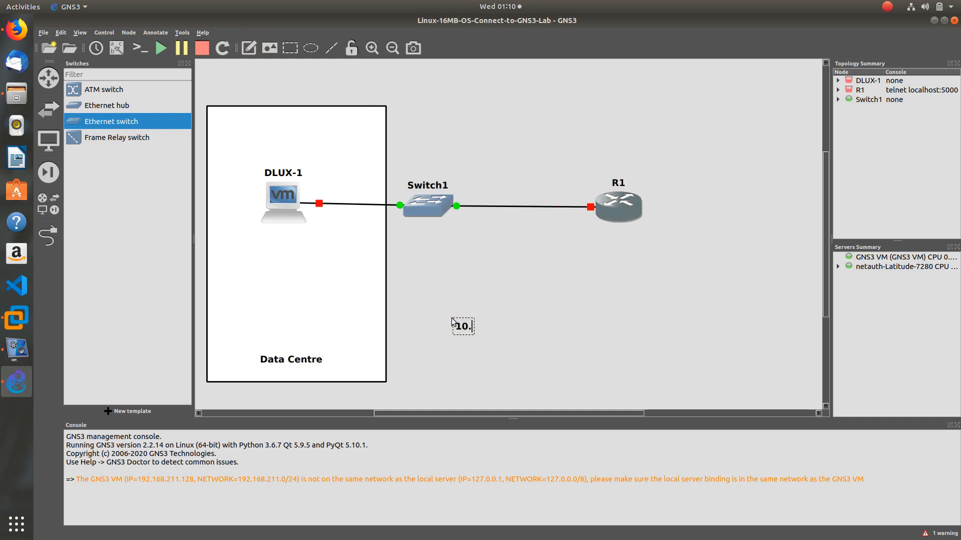
key("BackSpace")
key("BackSpace")
type("0.10")
type("0.0/24")
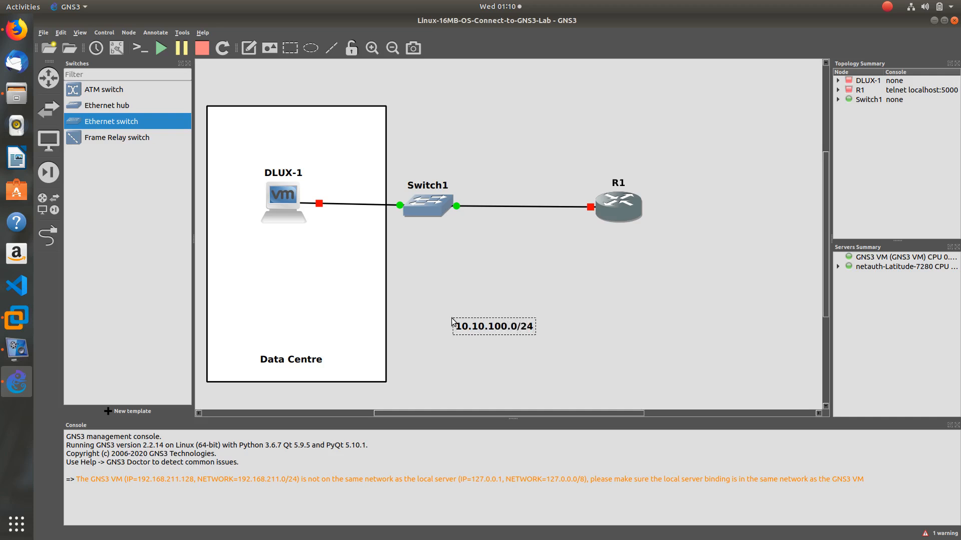
left_click(627, 332)
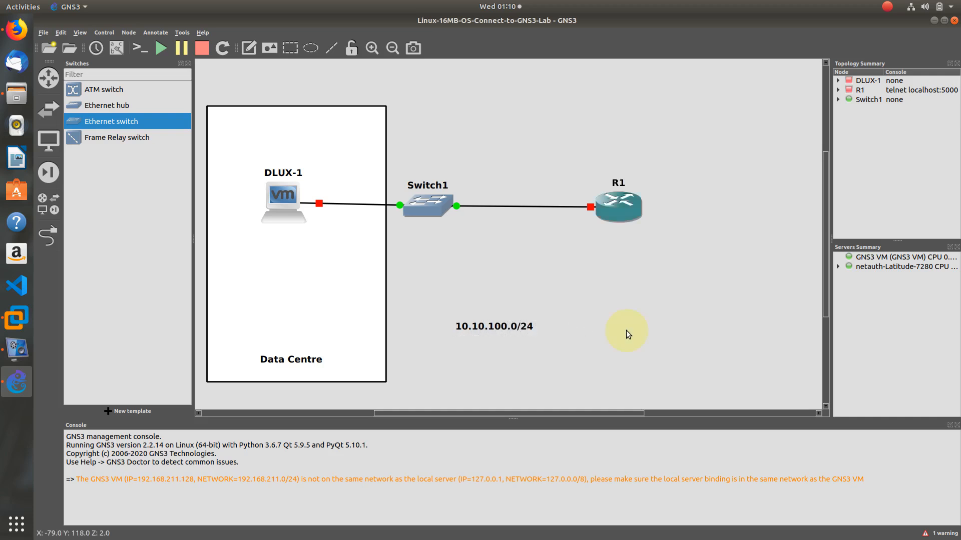
left_click_drag(518, 338, 315, 353)
left_click(476, 360)
left_click(446, 350)
Duplicate the subnet note under DLUX-1 and change it to 10.10.100.10
right_click(317, 371)
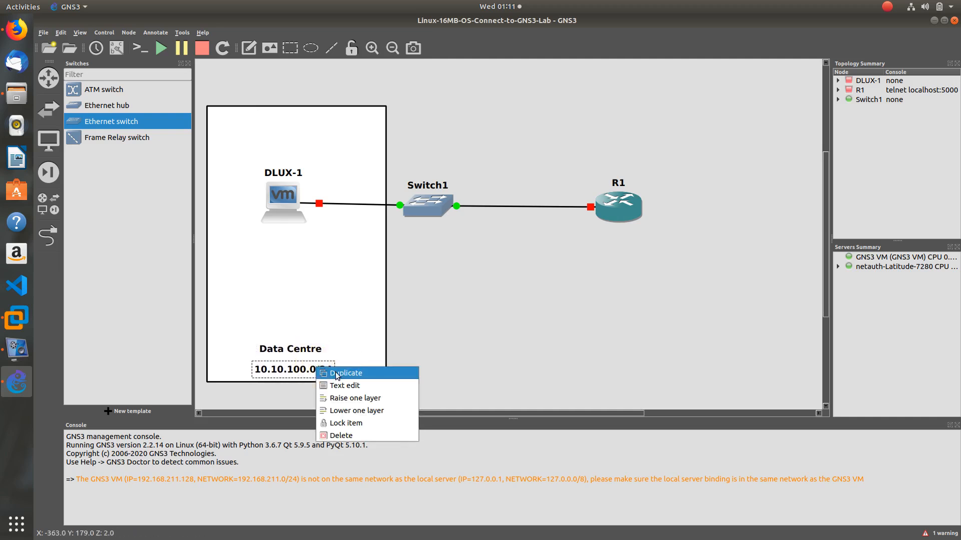
left_click(334, 372)
left_click_drag(342, 388, 316, 244)
double_click(316, 244)
type(".10")
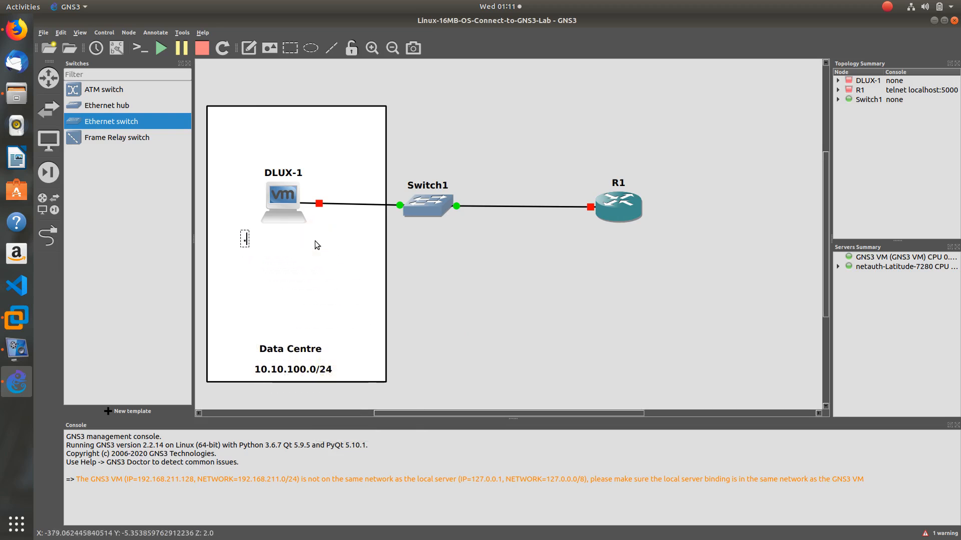
key("BackSpace")
key("BackSpace")
key("BackSpace")
type("10")
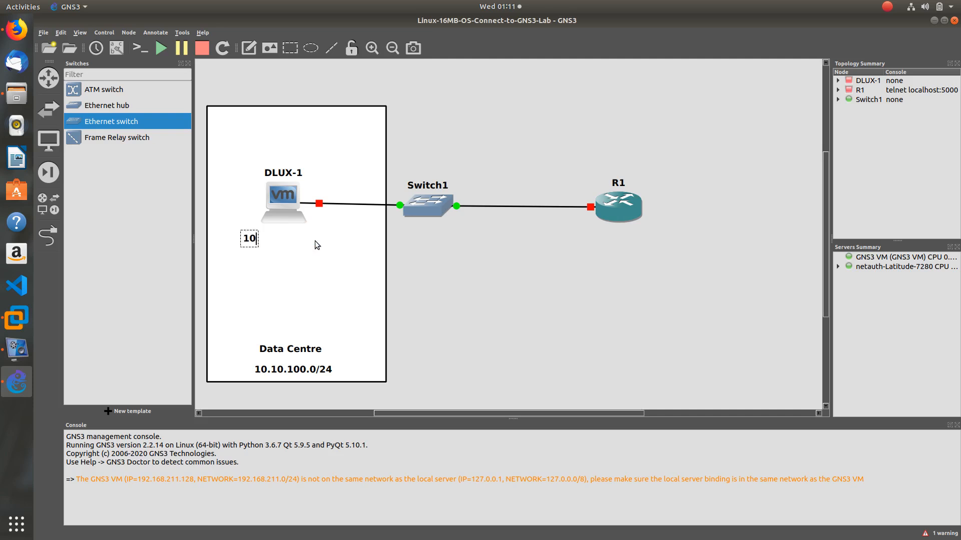
type(".10.100.10")
left_click(460, 246)
Correct the DLUX-1 address note to 10.10.100.110
double_click(299, 239)
key("Right")
left_click(424, 242)
left_click_drag(295, 243, 302, 239)
double_click(303, 239)
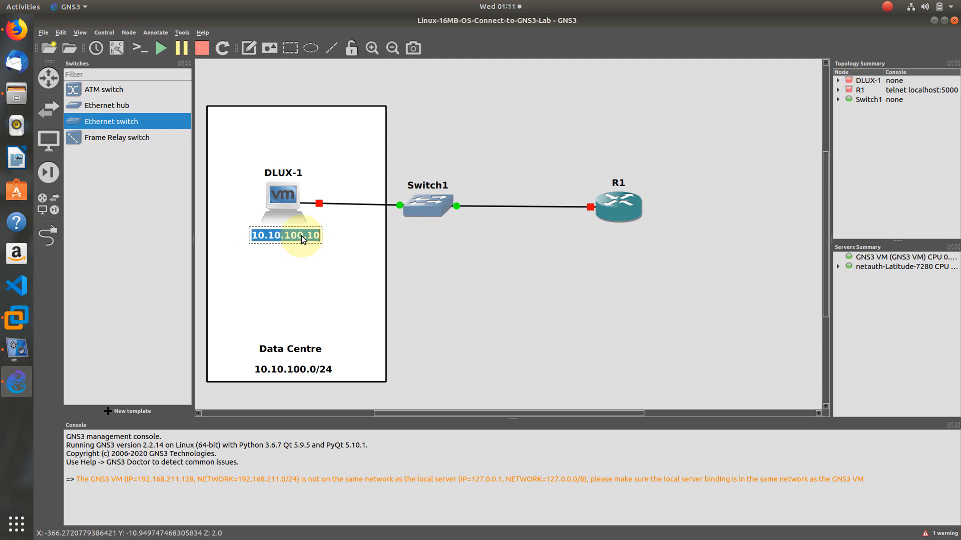
key("Right")
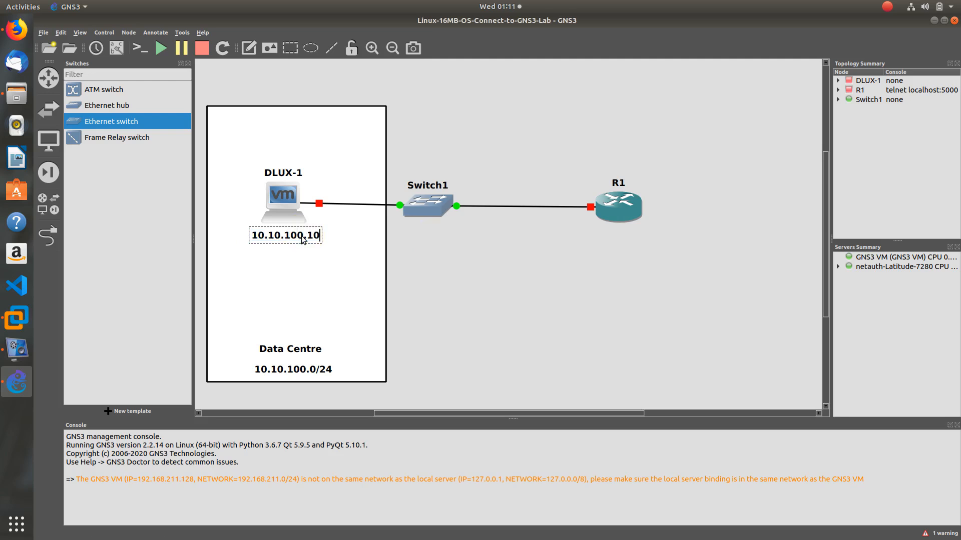
key("BackSpace")
key("BackSpace")
type("110")
left_click(457, 252)
Copy the note onto the Switch1–R1 link as 10.10.100.254 and show interface labels
right_click(317, 242)
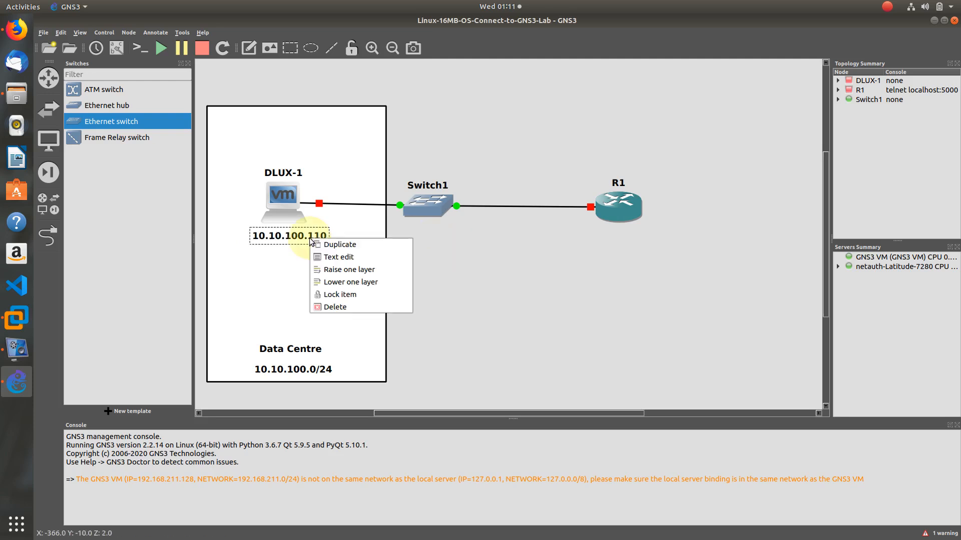
left_click(321, 244)
left_click_drag(319, 243, 566, 224)
double_click(566, 224)
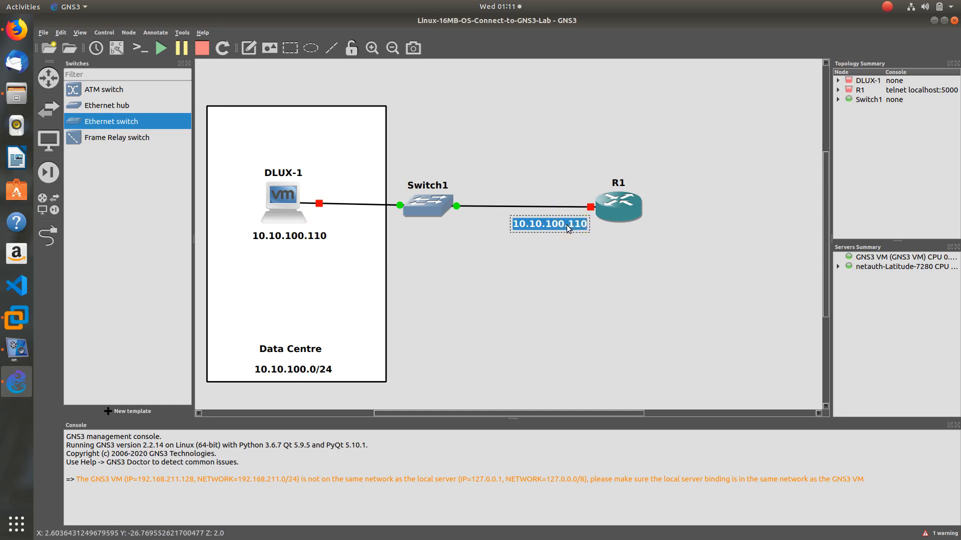
key("End")
key("BackSpace")
key("BackSpace")
key("BackSpace")
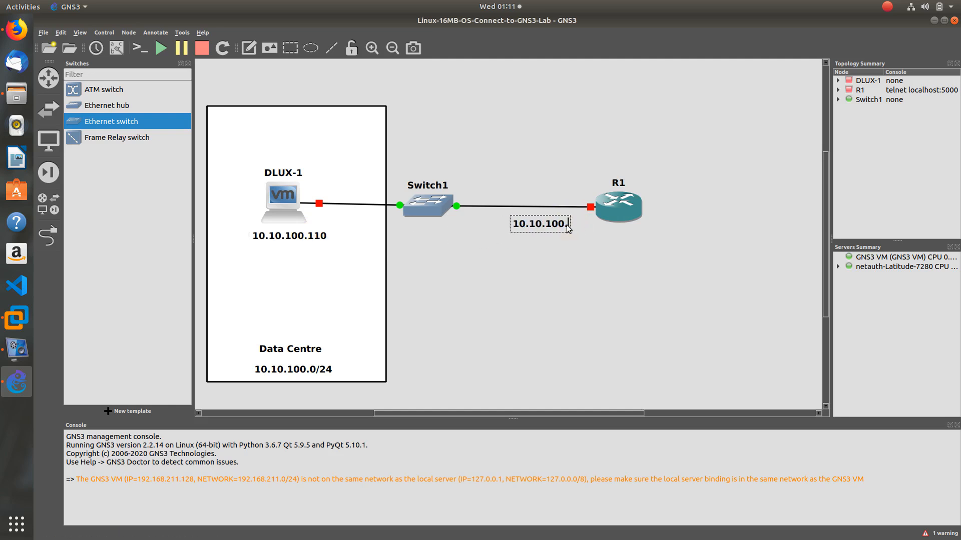
type("254")
left_click(626, 263)
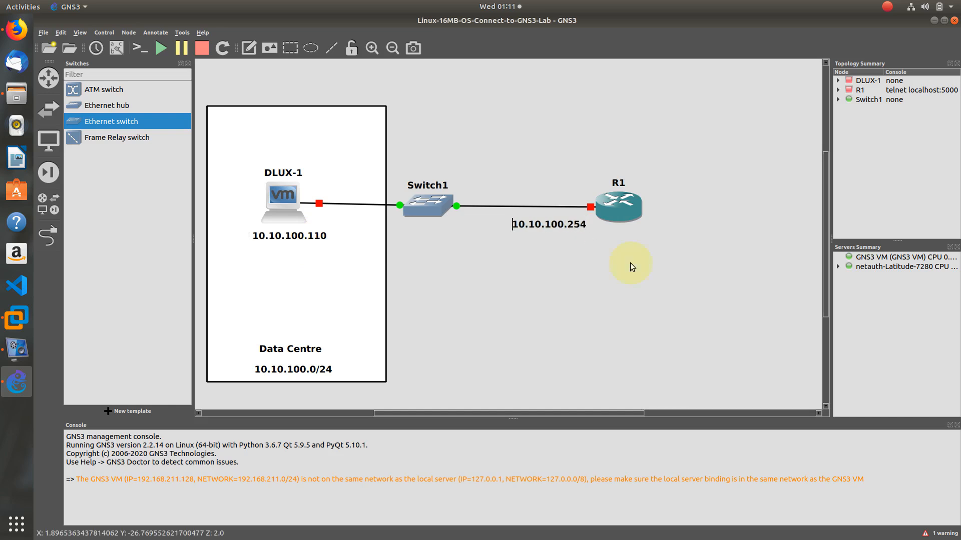
double_click(555, 228)
left_click(624, 268)
left_click_drag(573, 226, 570, 220)
left_click(614, 251)
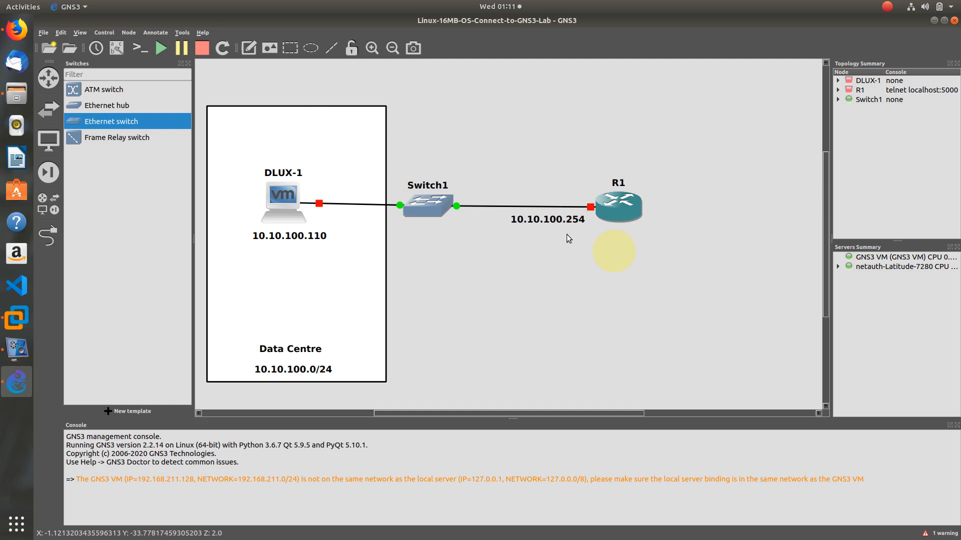
left_click(117, 48)
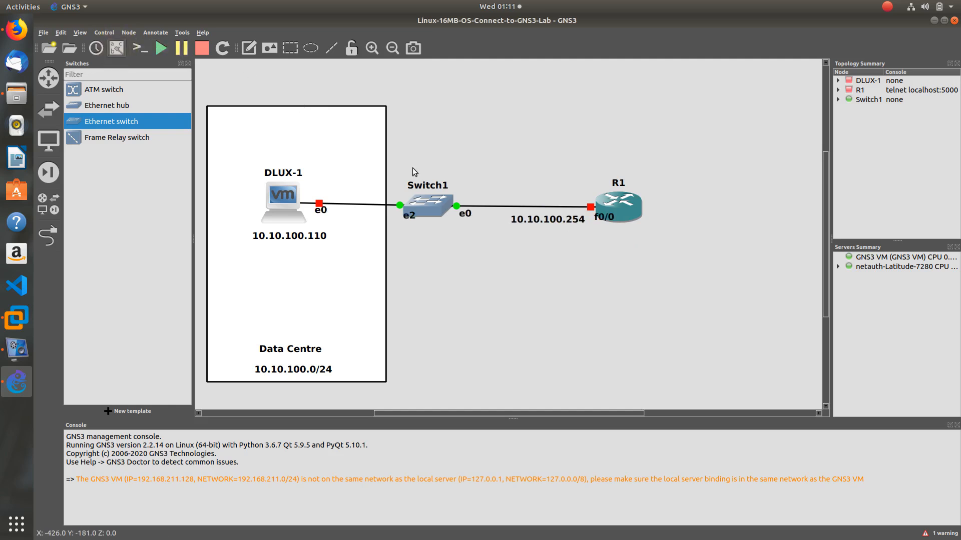
Reposition the f0/0 and e0 labels, DLUX-1 and Switch1, then start all devices
left_click_drag(603, 216, 576, 187)
left_click(521, 157)
left_click_drag(281, 205, 276, 209)
left_click_drag(427, 209, 394, 217)
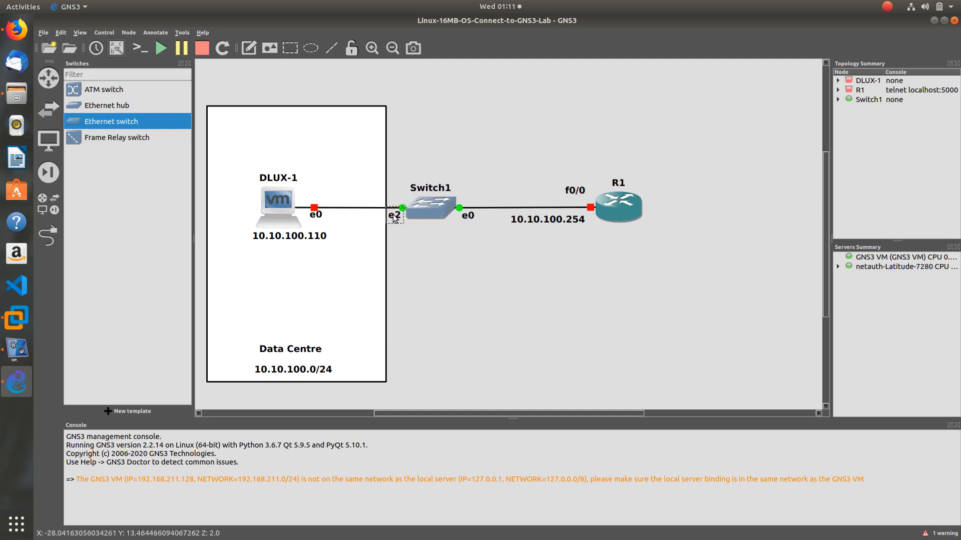
left_click_drag(470, 220, 464, 218)
left_click(472, 261)
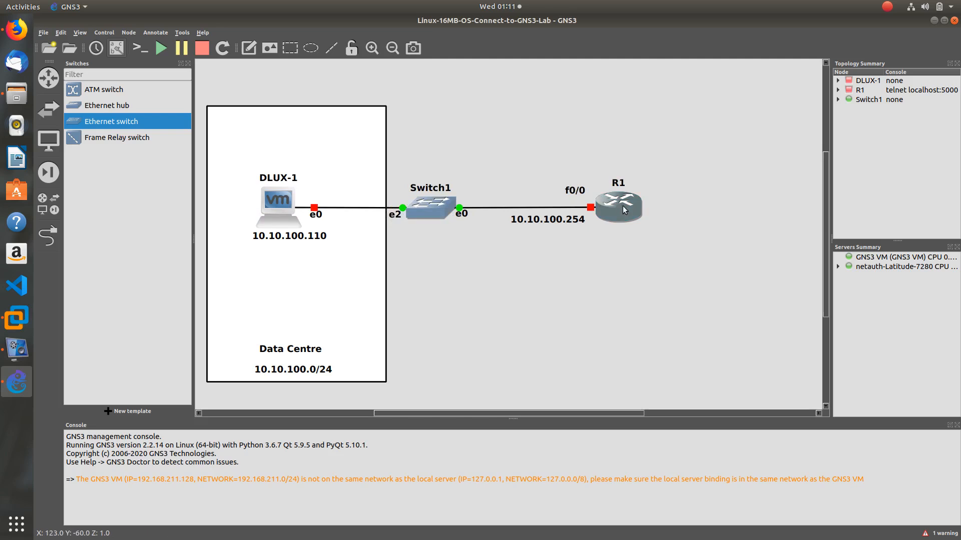
left_click(159, 49)
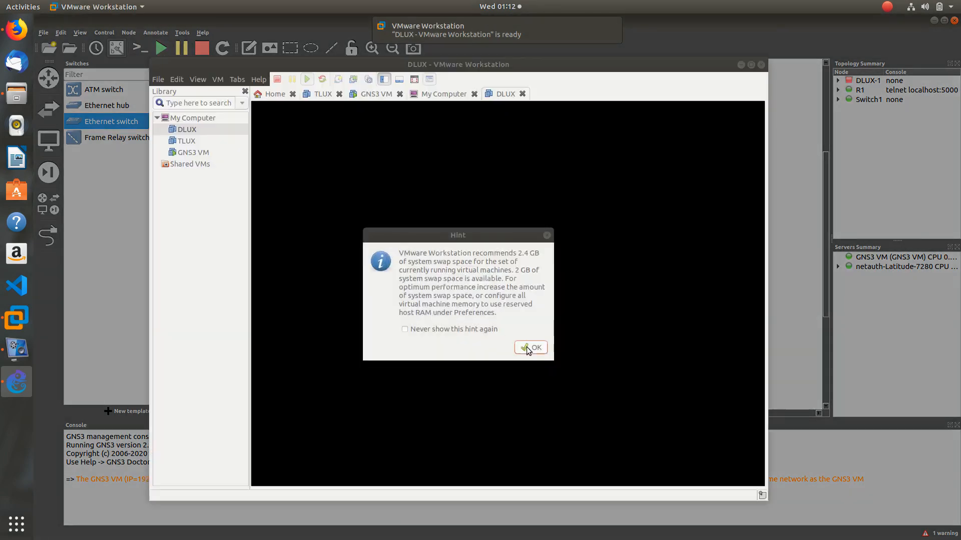
Dismiss the VMware hint and removable-devices notices, boot TinyCore, and minimize the VM window
left_click(531, 347)
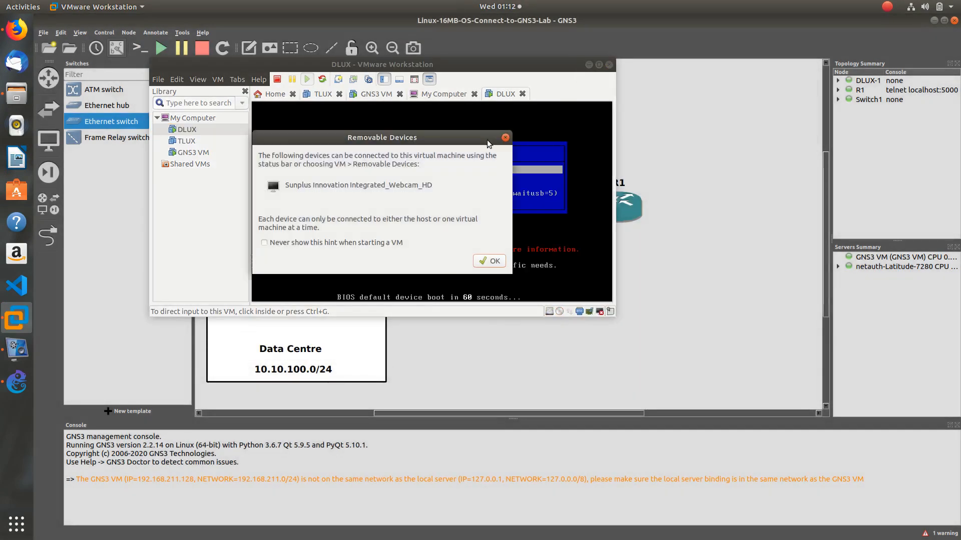
left_click(490, 261)
left_click(438, 174)
key("Return")
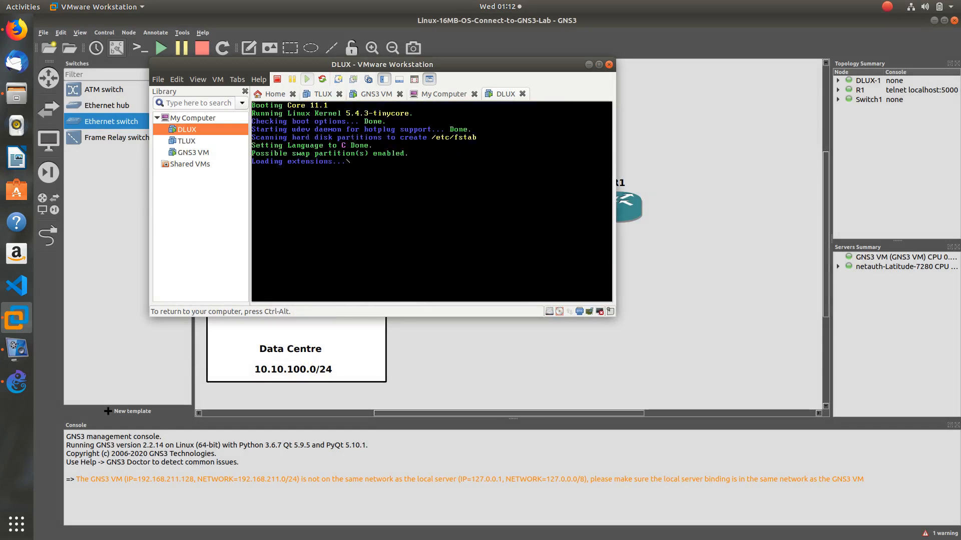
left_click(588, 64)
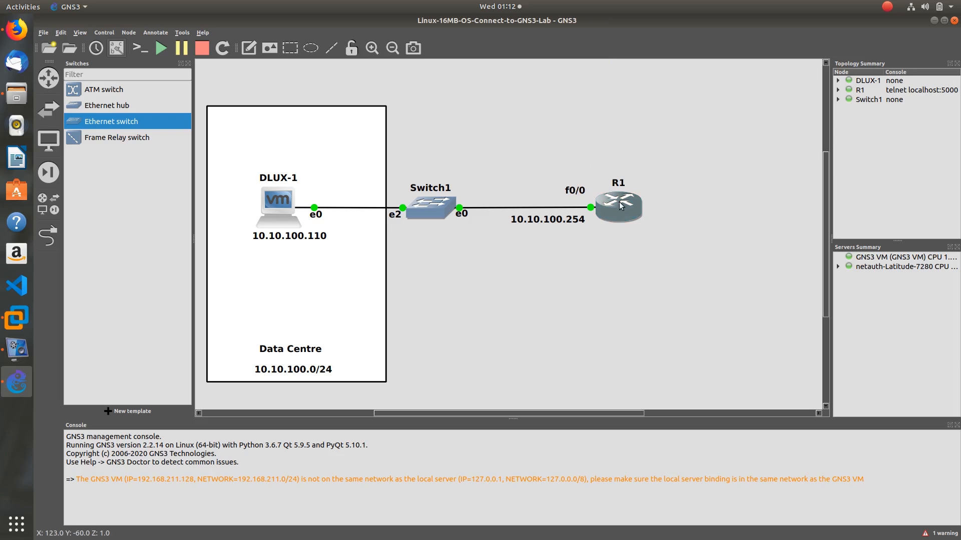
Open a console session to R1 and move the terminal aside
right_click(622, 206)
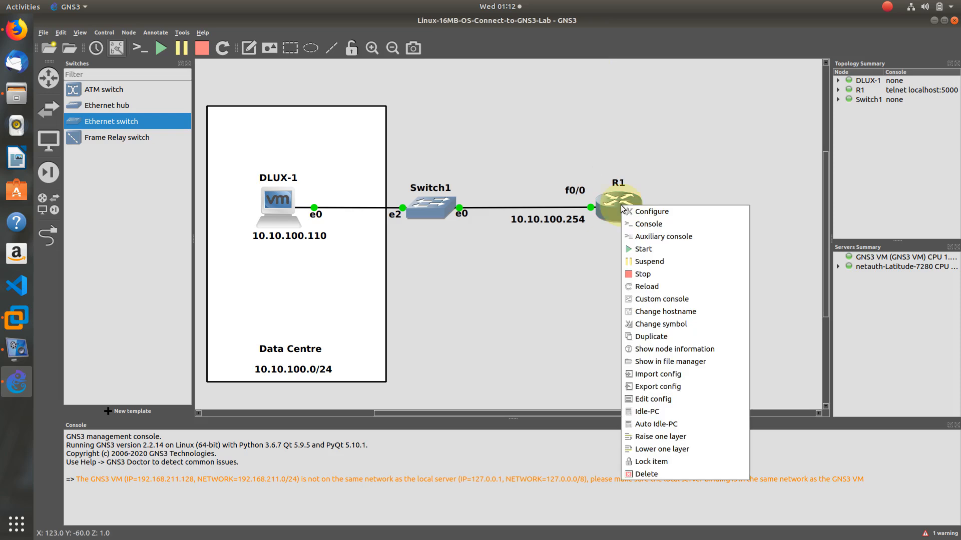
left_click(650, 225)
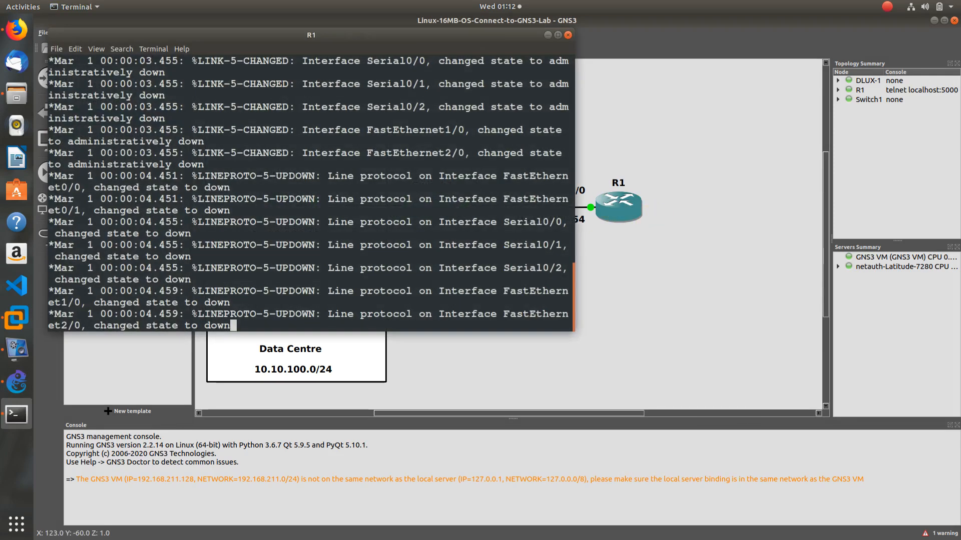
key("Return")
key("Return")
key("Return")
key("Return")
left_click_drag(365, 35, 680, 242)
Run 'show ip int brief' on R1, showing all interfaces unassigned and down
key("Return")
key("Return")
key("Return")
key("Return")
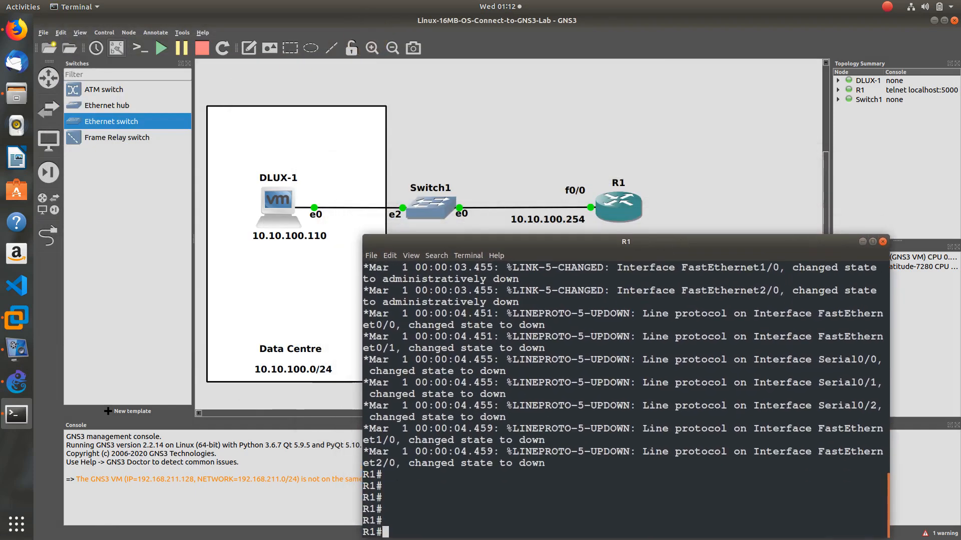
type("show ip int brie")
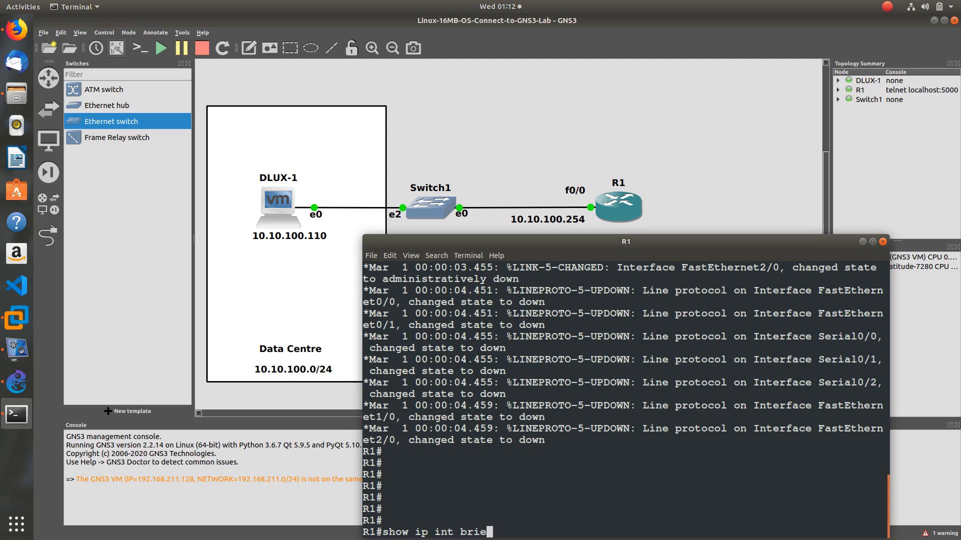
key("Tab")
key("Return")
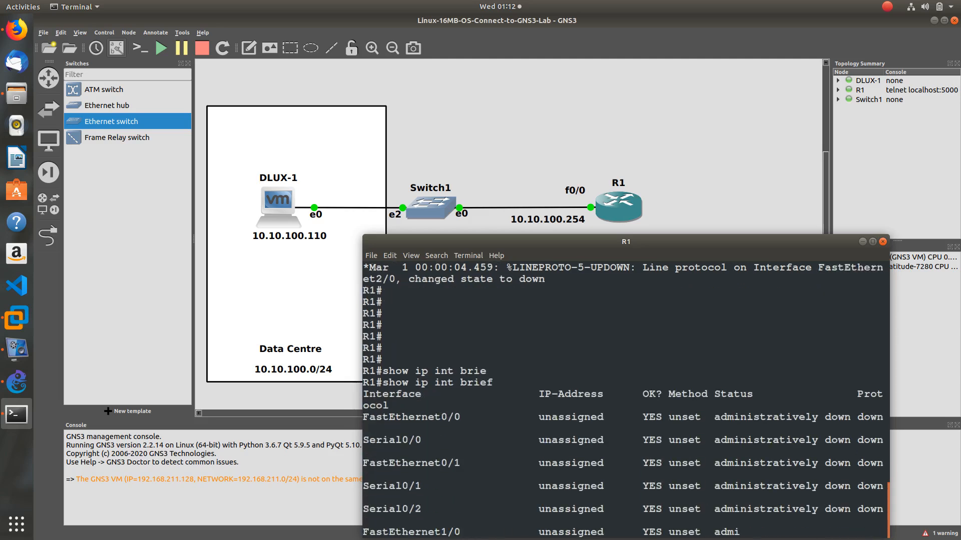
left_click_drag(473, 370, 376, 369)
left_click(505, 388)
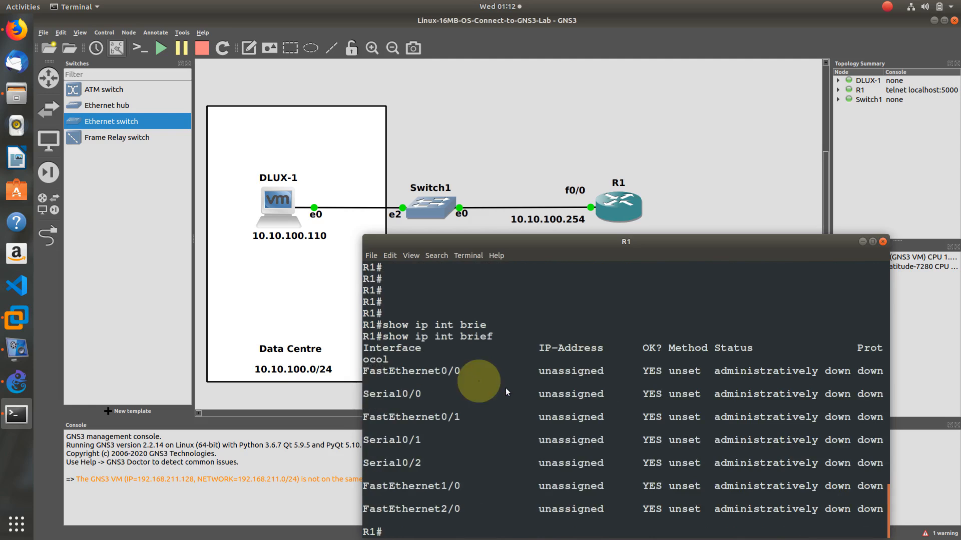
key("Return")
key("Return")
key("Return")
key("Return")
key("Return")
Enter FastEthernet0/0 configuration and set its description to 'Uplink to Data Centre'
type("conf t")
key("Return")
type("int f")
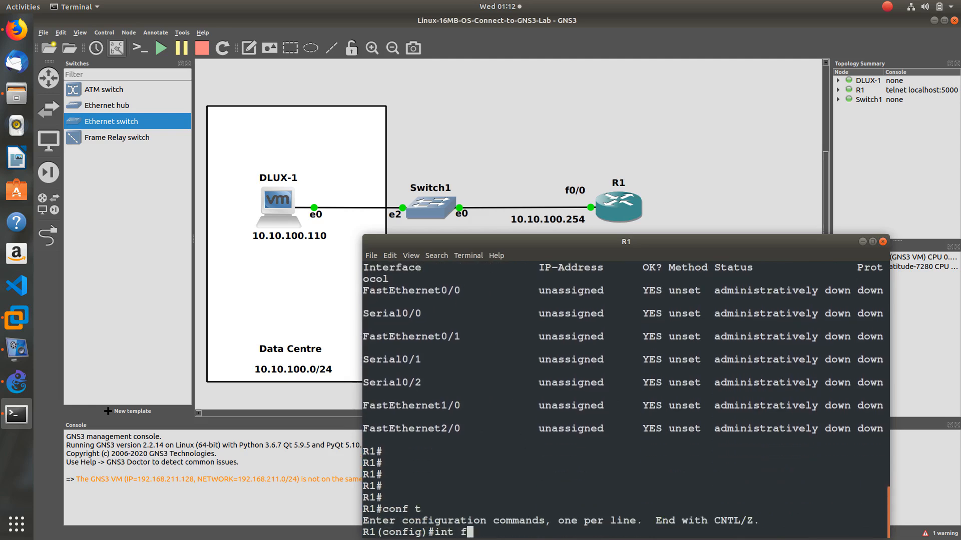
type("ast")
key("Tab")
type("0/0")
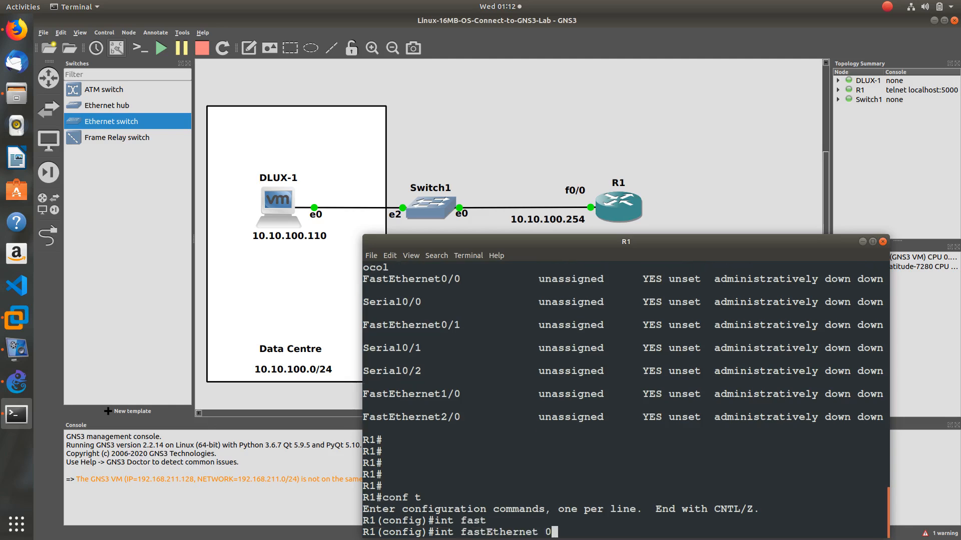
key("Return")
type("desc")
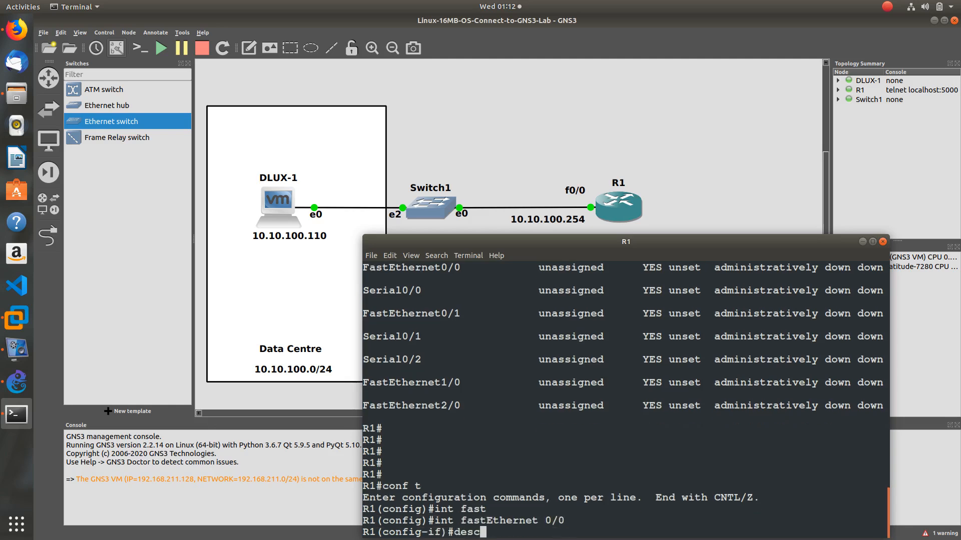
key("Tab")
type("\"U")
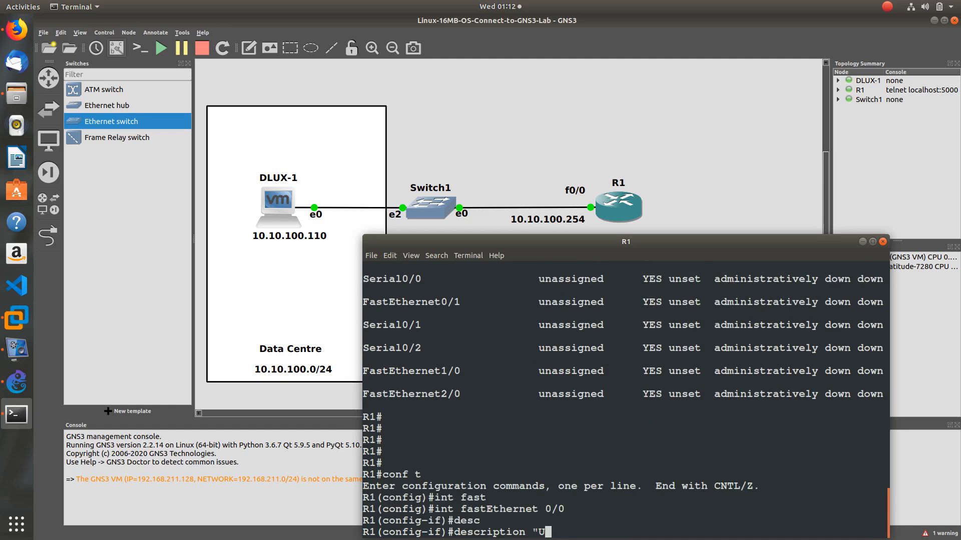
type("plink to Data C")
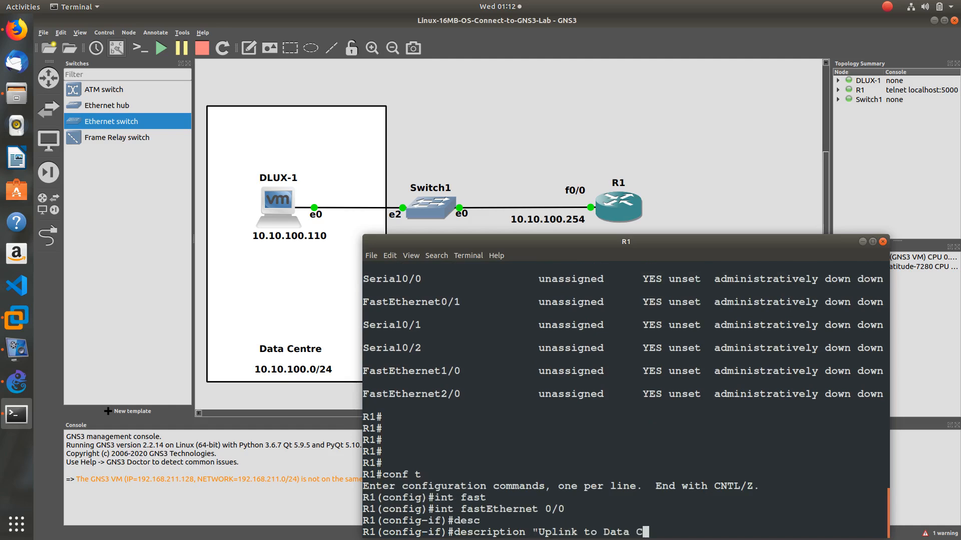
type("entre\"")
key("Return")
Assign FastEthernet0/0 the address 10.10.100.254 255.255.255.0 and enable it with no shut
type("ip add")
key("Tab")
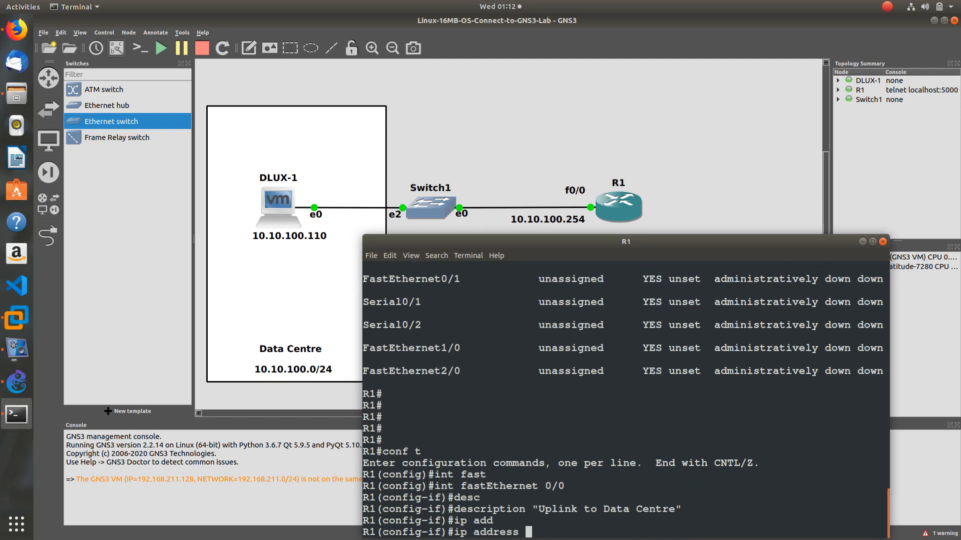
type("10.10.100.254 255.255.")
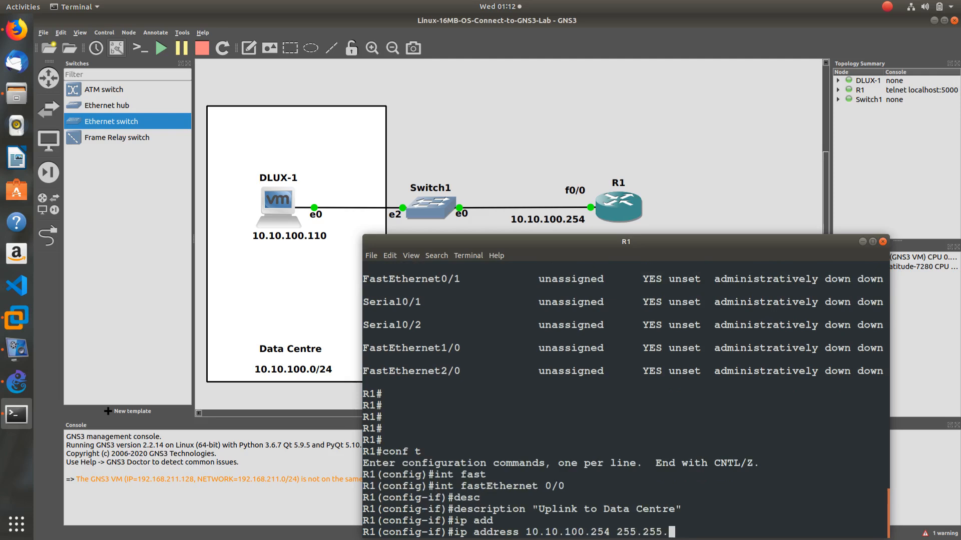
type("255.0")
key("Return")
type("no shut")
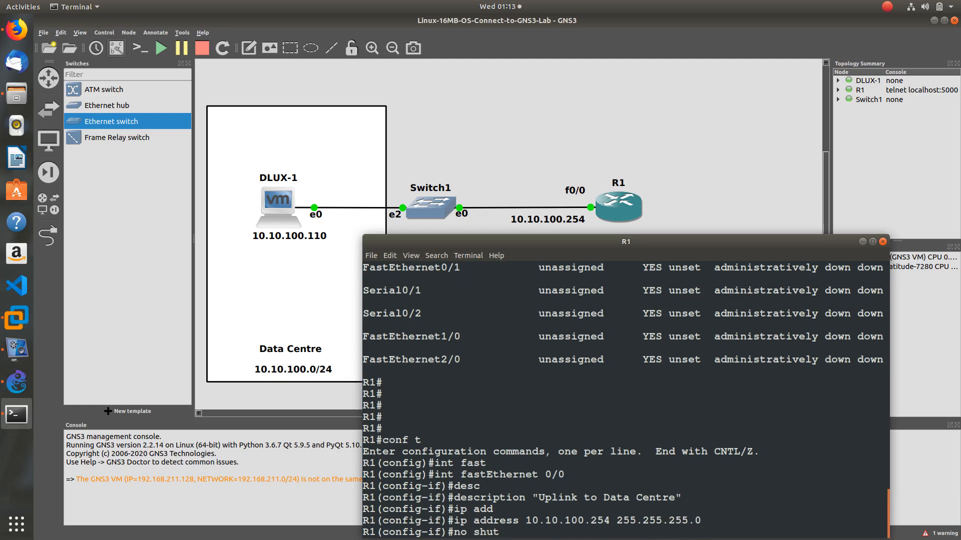
key("Return")
Exit configuration mode and save R1's running config to startup-config
key("ctrl+z")
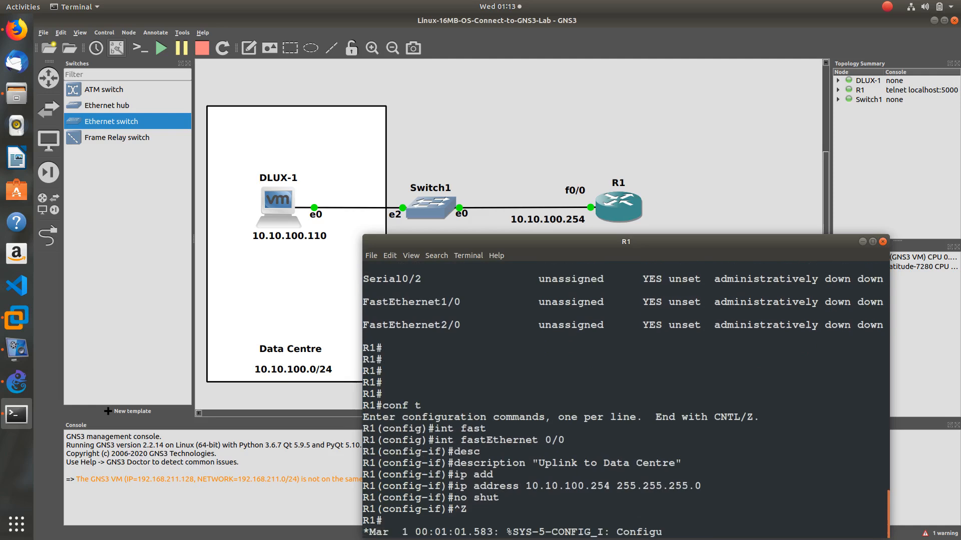
type("copy run start")
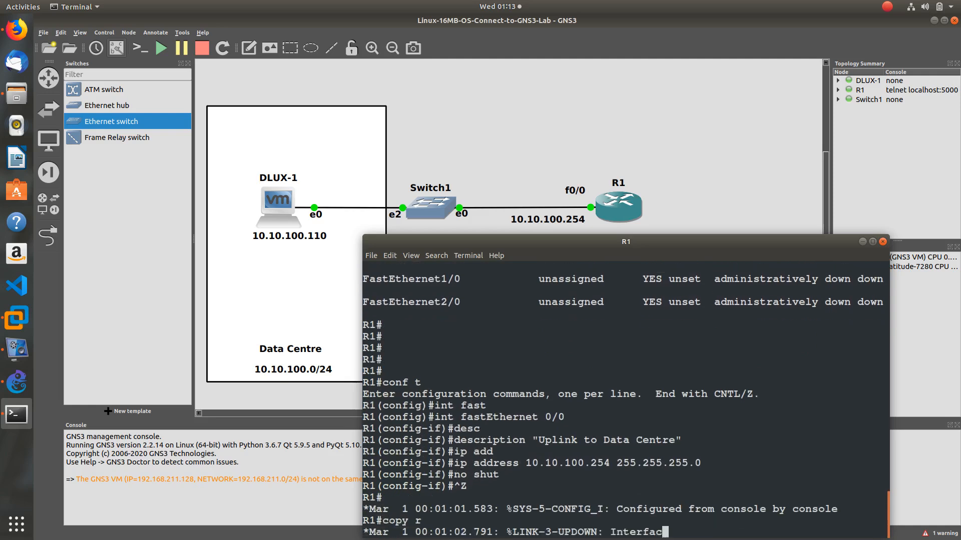
key("Return")
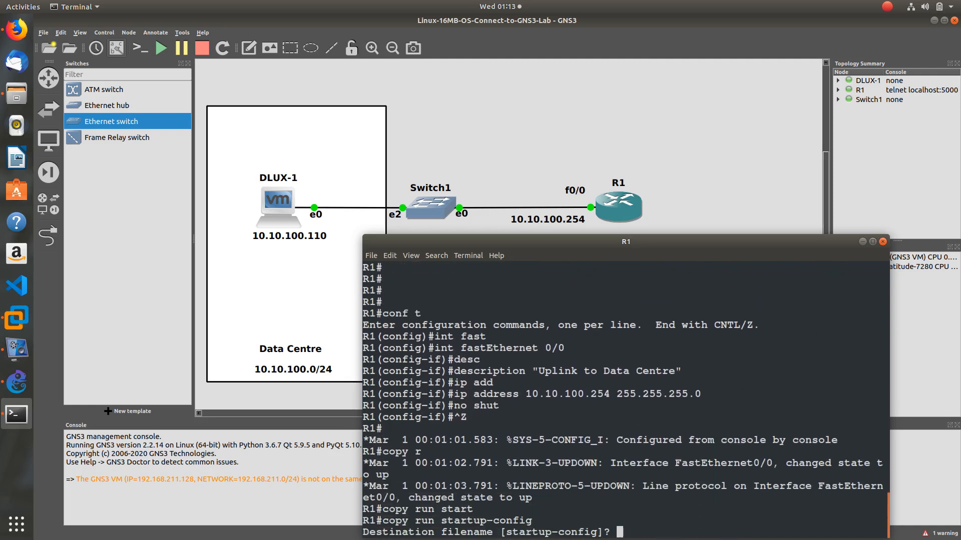
key("Return")
key("Return")
key("Return")
key("Return")
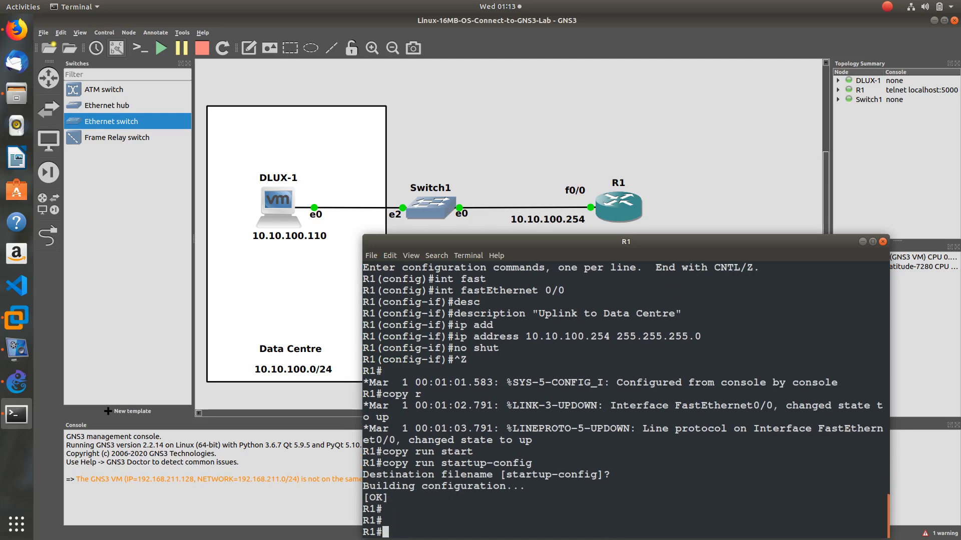
type("show ip int brie")
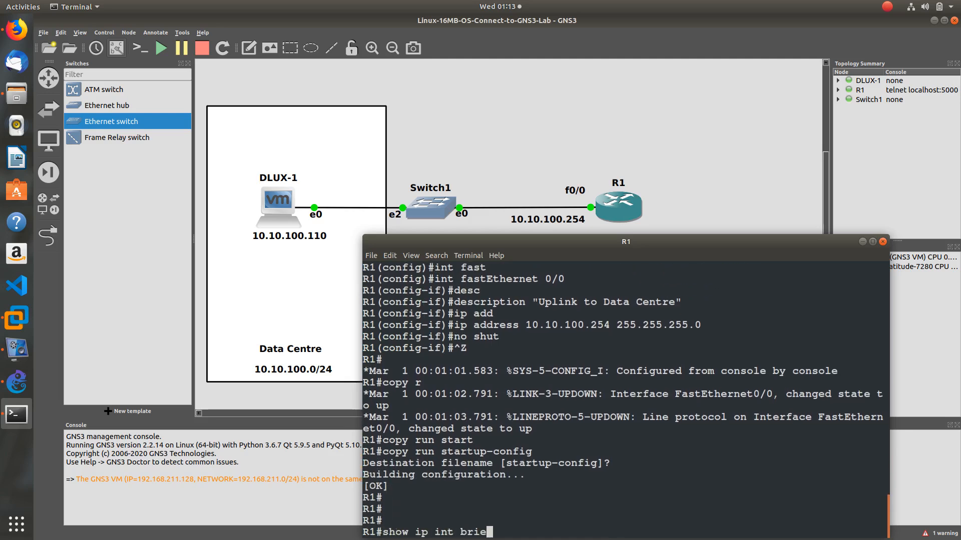
Verify Fa0/0 is up at 10.10.100.254, type 'ping 10.10.100.110', and switch to the DLUX VM
key("Tab")
key("Return")
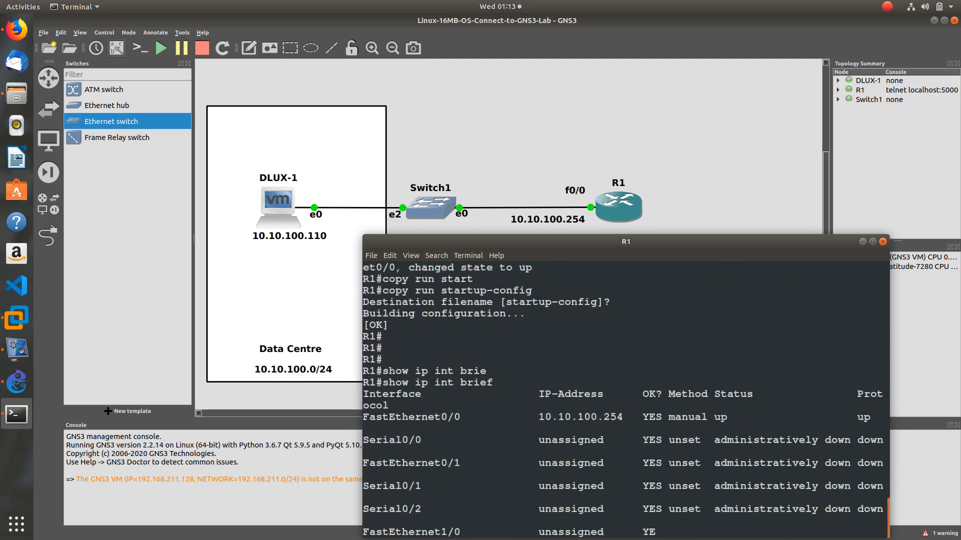
left_click_drag(539, 370, 629, 371)
left_click(507, 514)
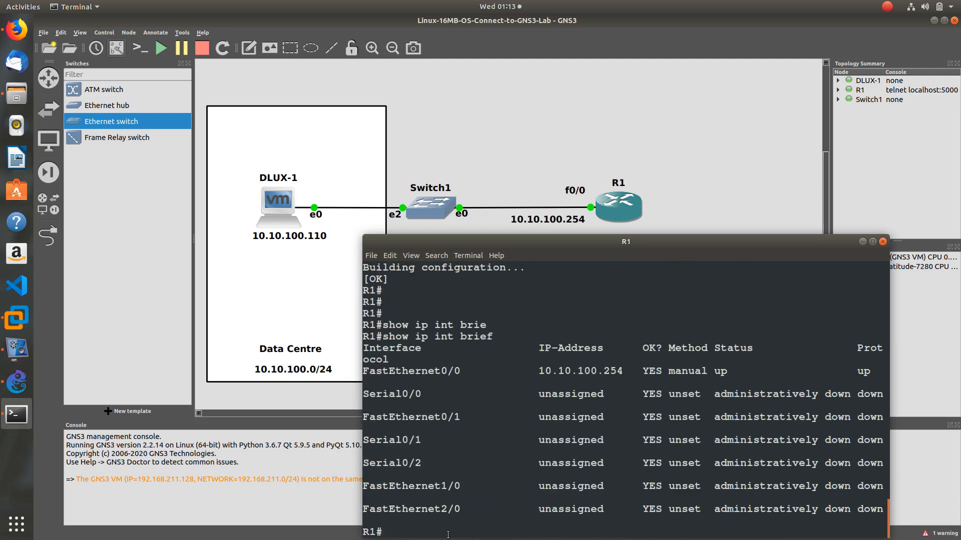
type("ping 10.10.100.110")
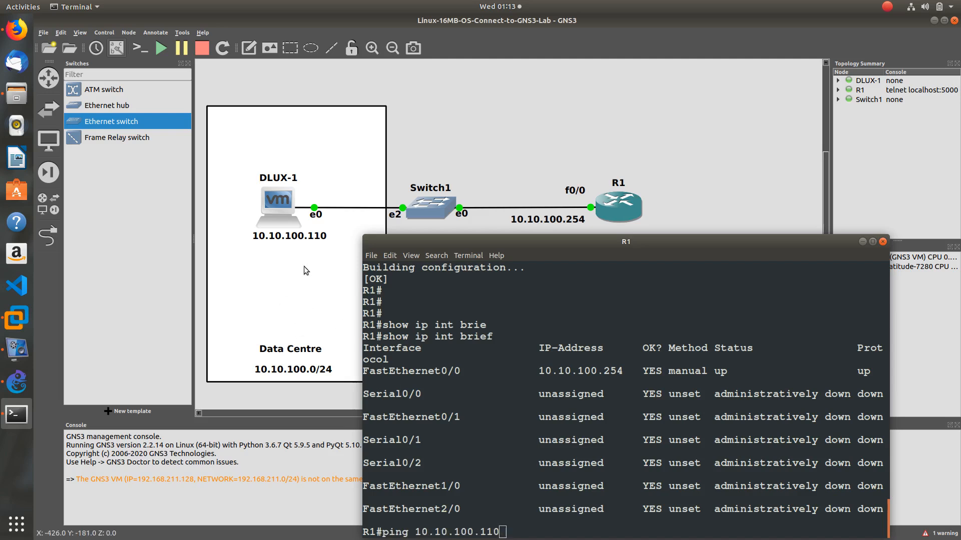
key("alt+Tab")
key("alt+Tab")
left_click(430, 294)
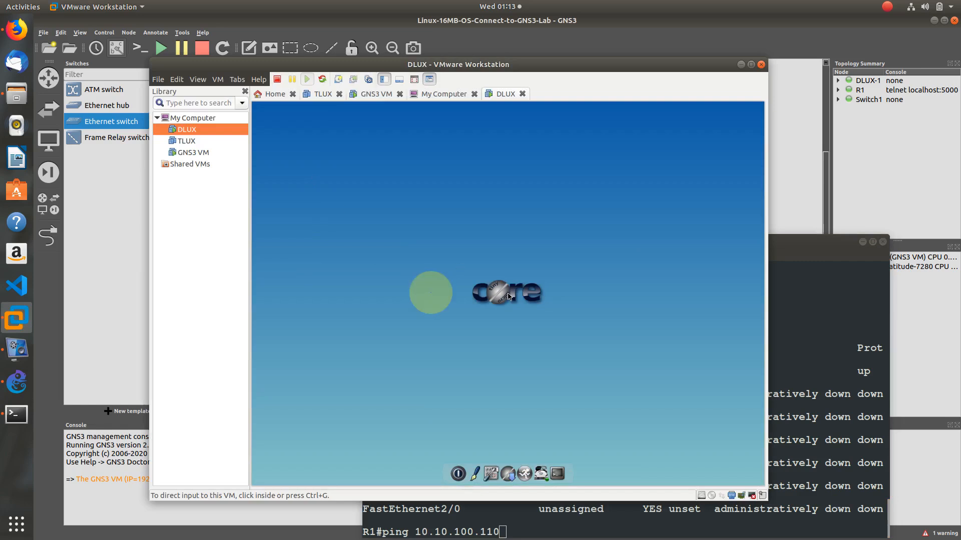
Set DLUX's eth0 to 10.10.100.110/24 with gateway 10.10.100.254 and apply it
left_click(484, 468)
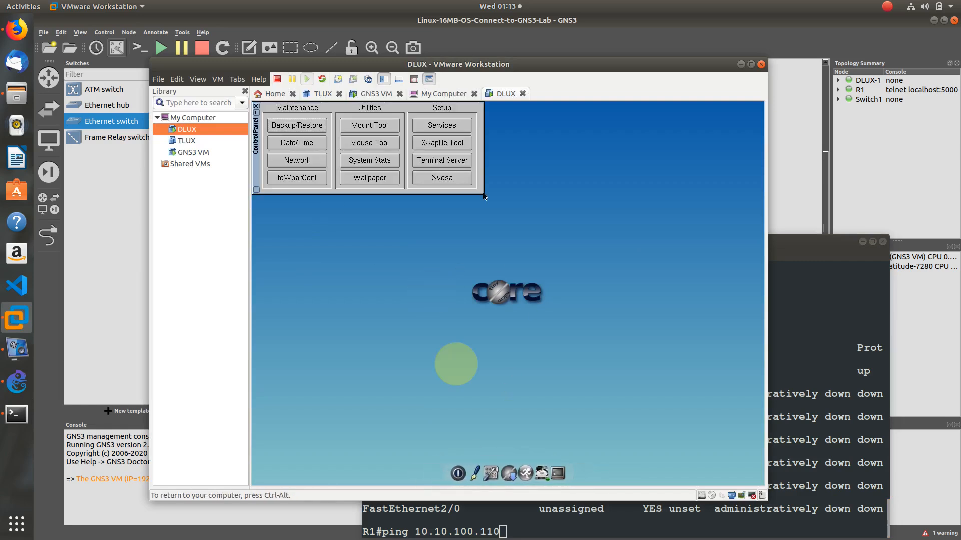
left_click(311, 160)
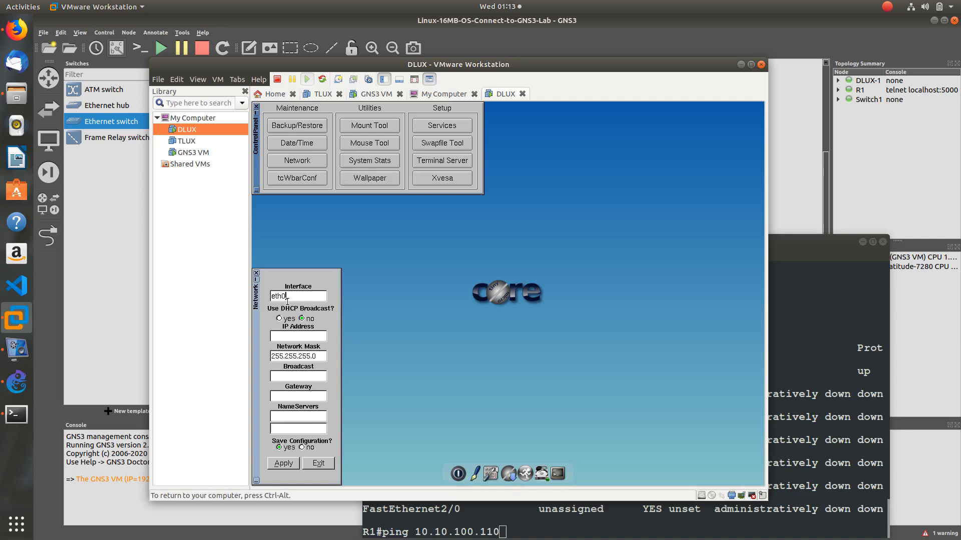
left_click(295, 337)
left_click(306, 379)
left_click(283, 464)
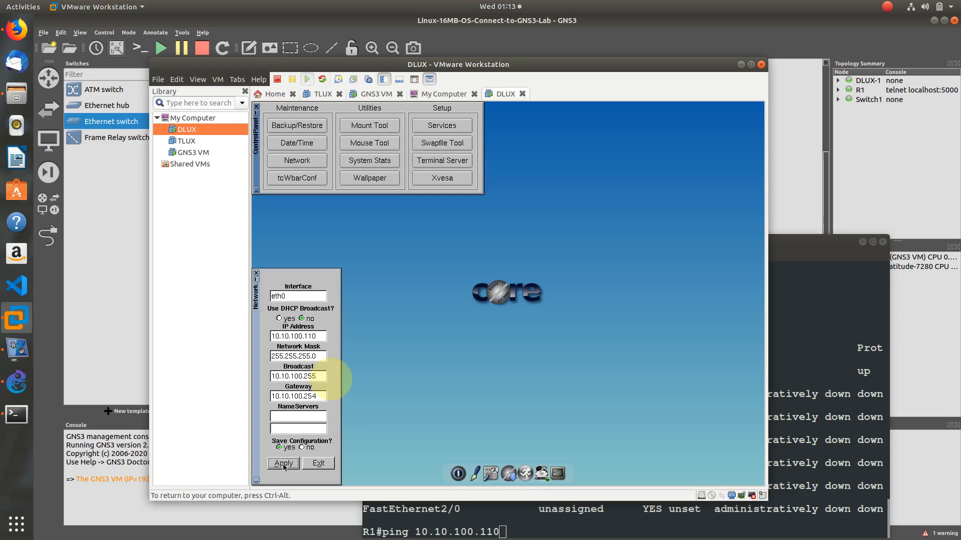
Leave the DLUX desktop and return focus to R1's console
right_click(758, 415)
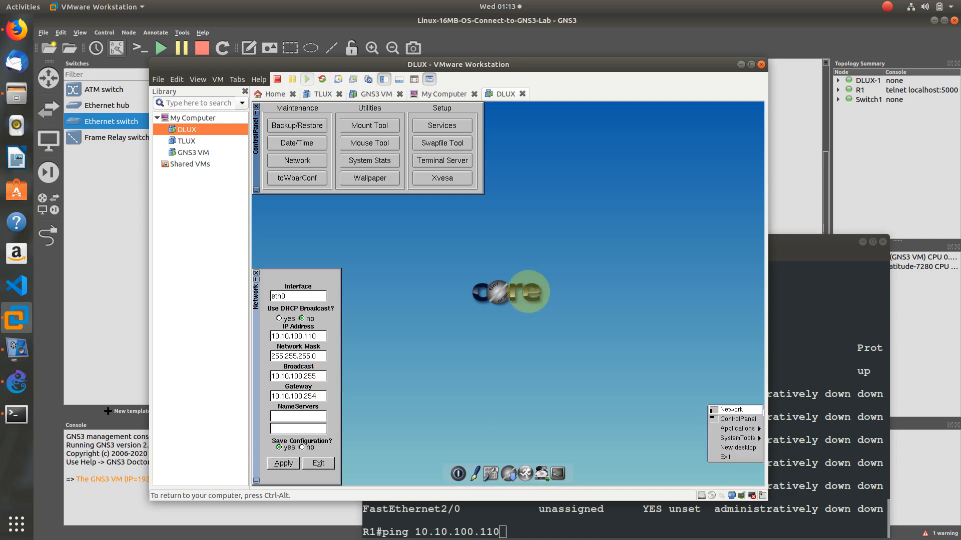
right_click(527, 322)
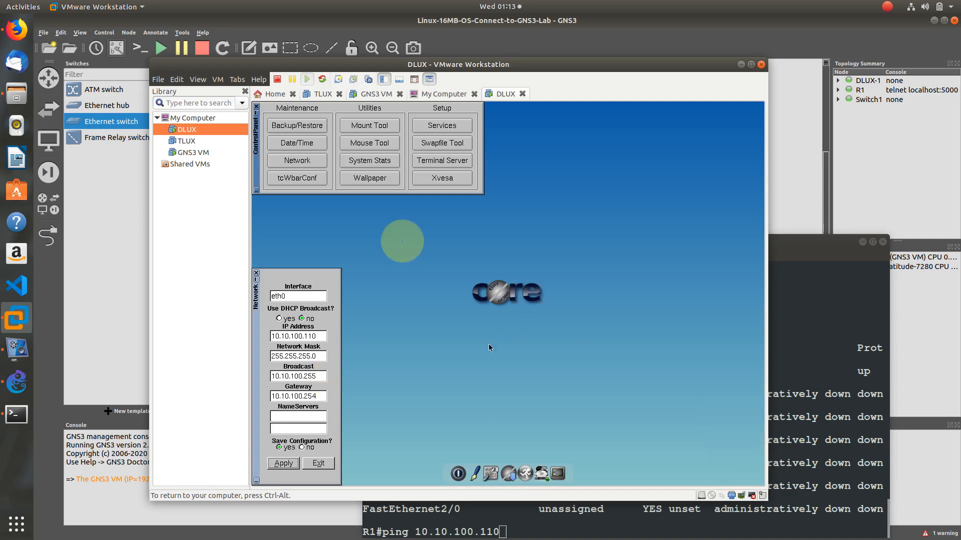
right_click(463, 378)
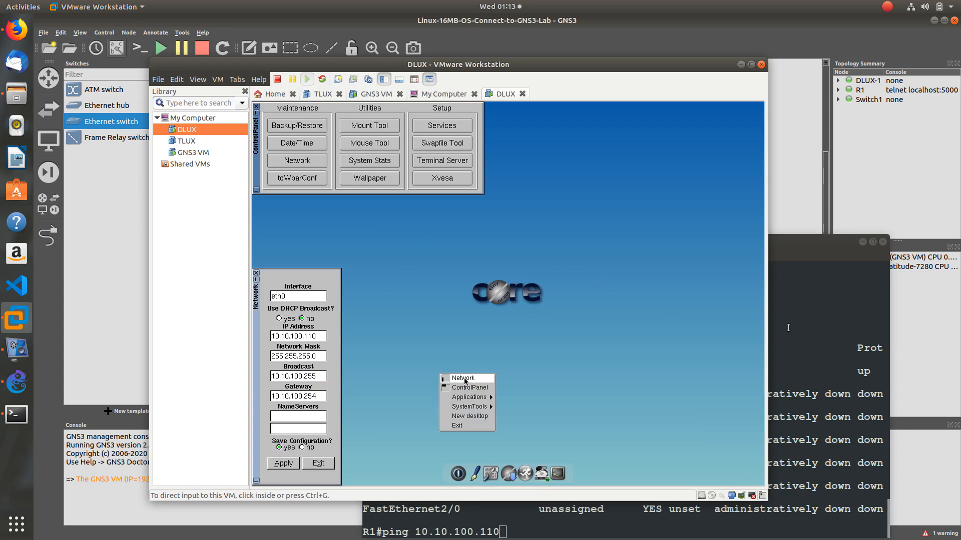
left_click(808, 331)
left_click(644, 445)
Ping 10.10.100.110 from R1, repeat it for 100% success, then return to the DLUX window
key("Return")
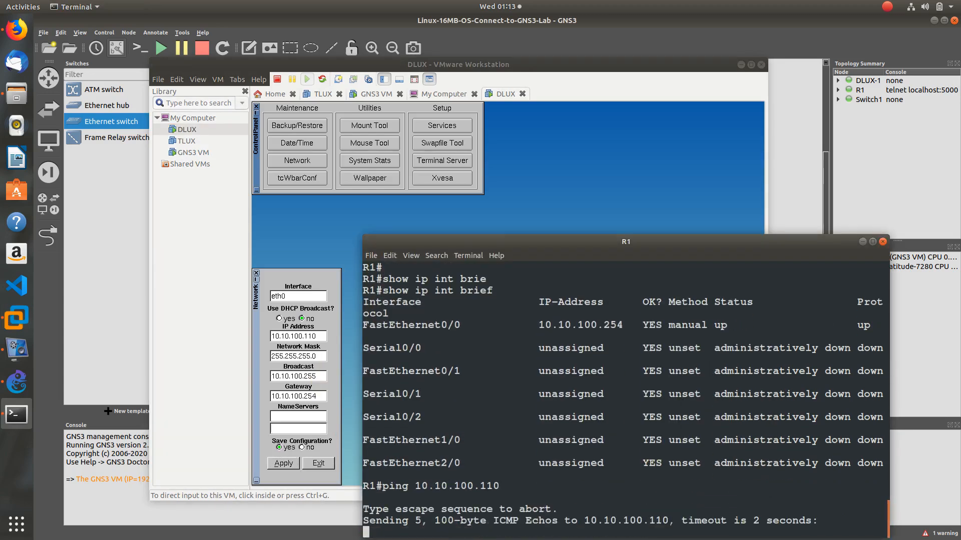
left_click_drag(665, 259, 670, 186)
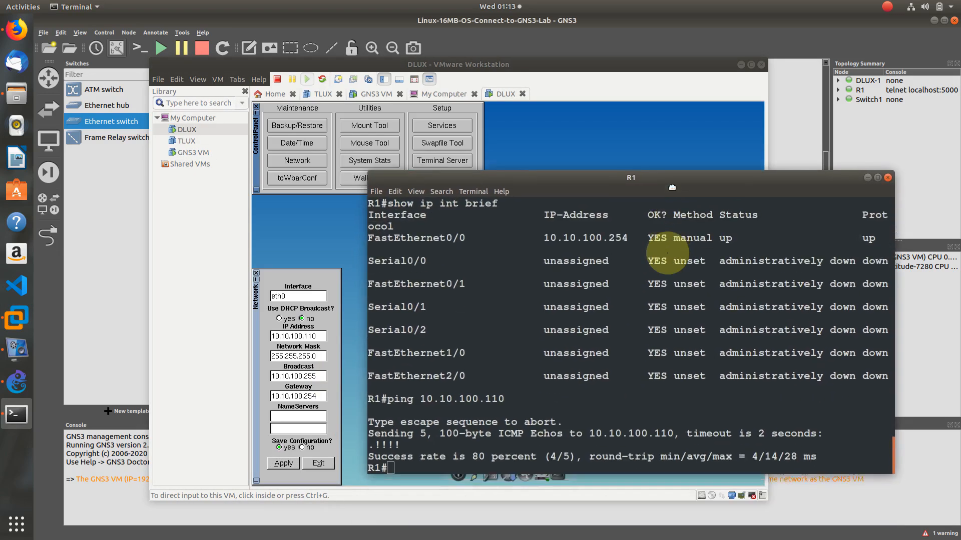
key("Up")
key("Return")
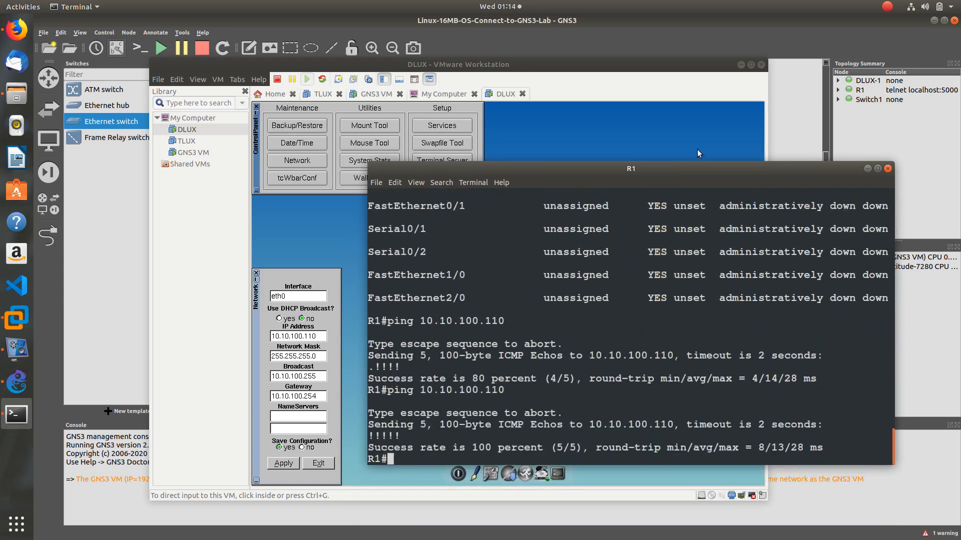
left_click(622, 140)
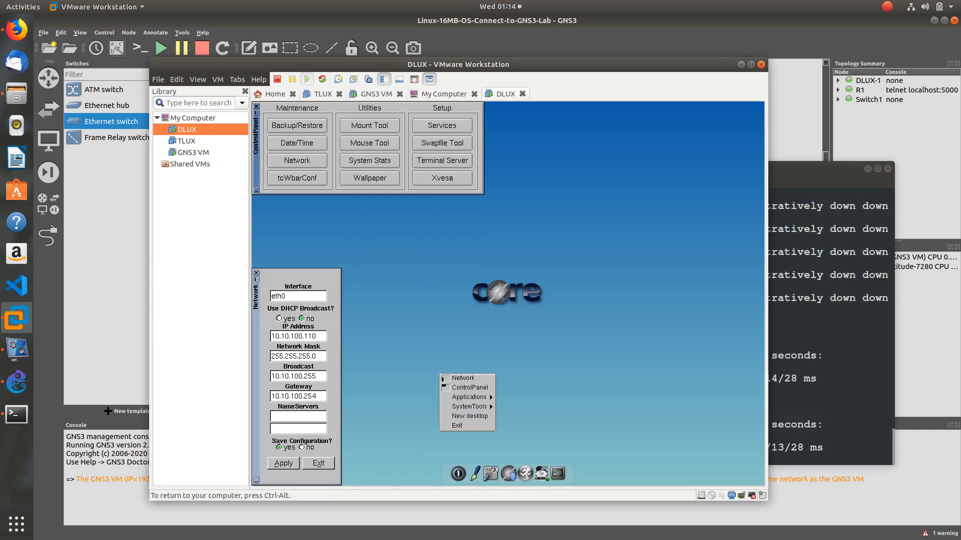
Open a terminal inside DLUX and position it on the desktop
mouse_move(469, 406)
left_click(557, 473)
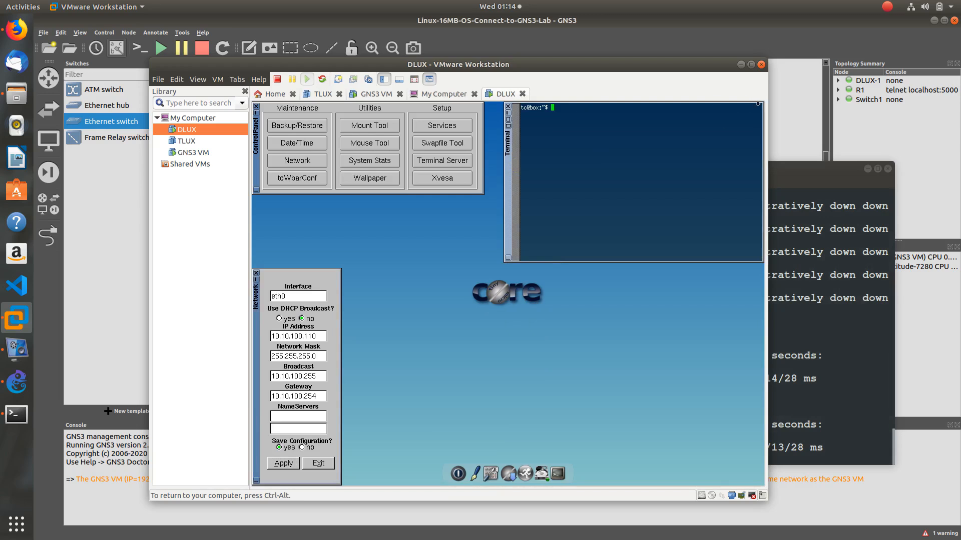
key("ctrl+alt")
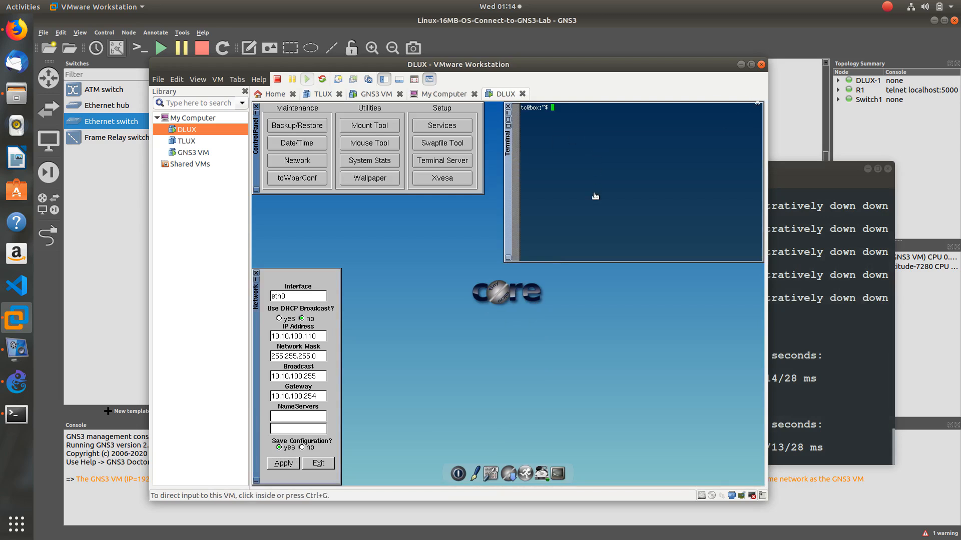
left_click(507, 192)
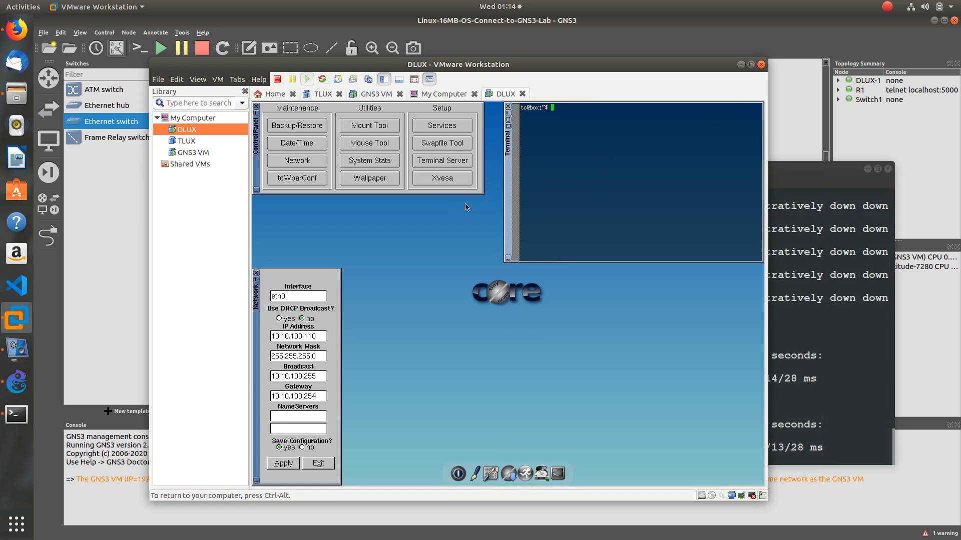
left_click_drag(509, 198, 428, 328)
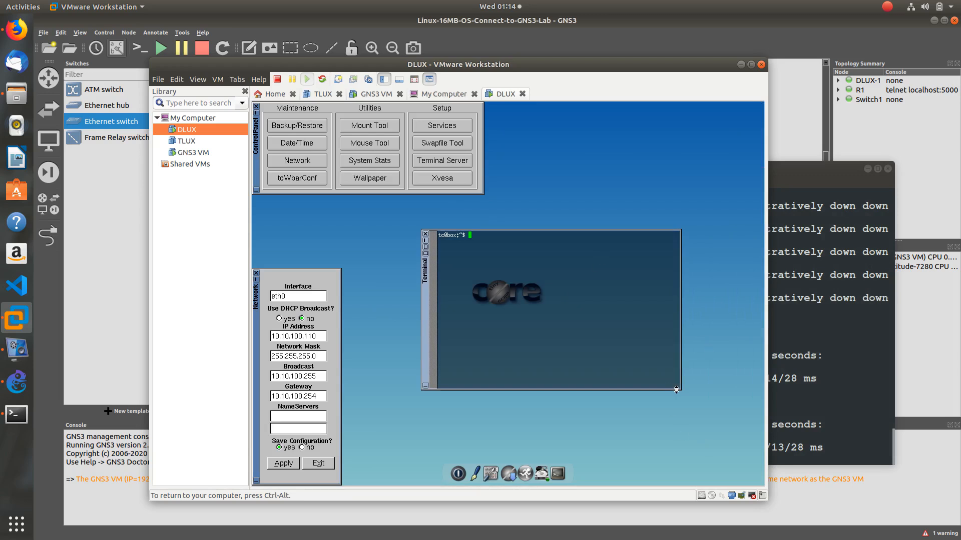
left_click_drag(679, 389, 683, 389)
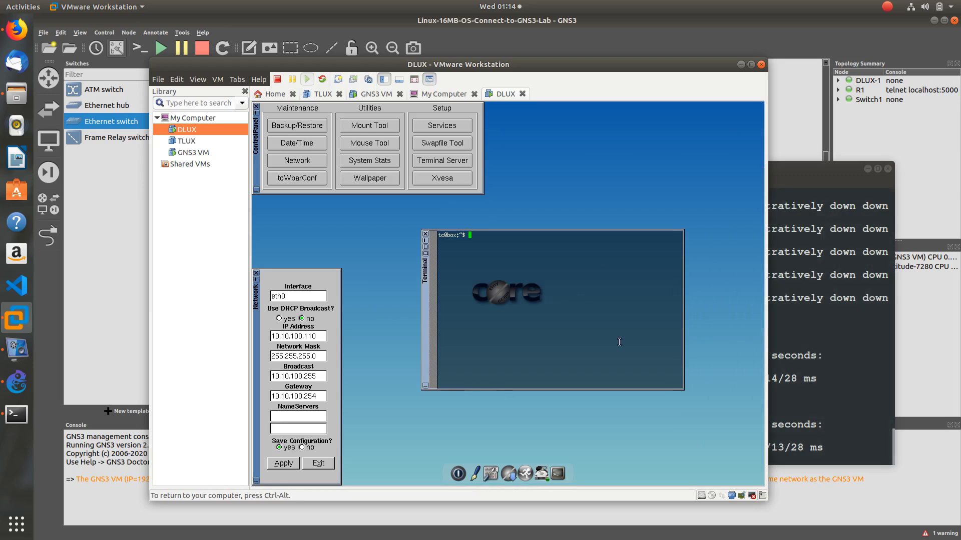
Ping 10.10.100.254 from DLUX with 14/14 replies, then minimize the VM window
type("p")
type("ing 10.10.100.254")
key("Return")
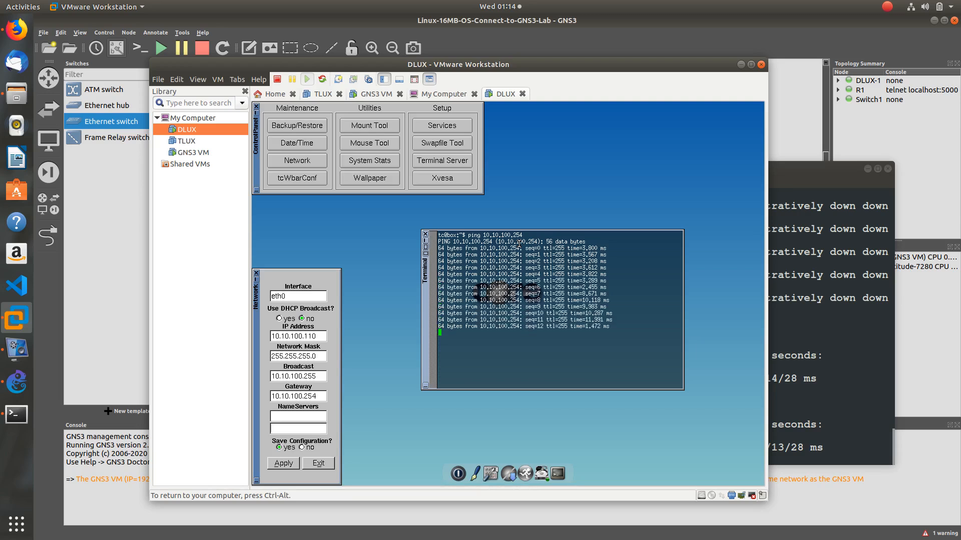
key("ctrl+c")
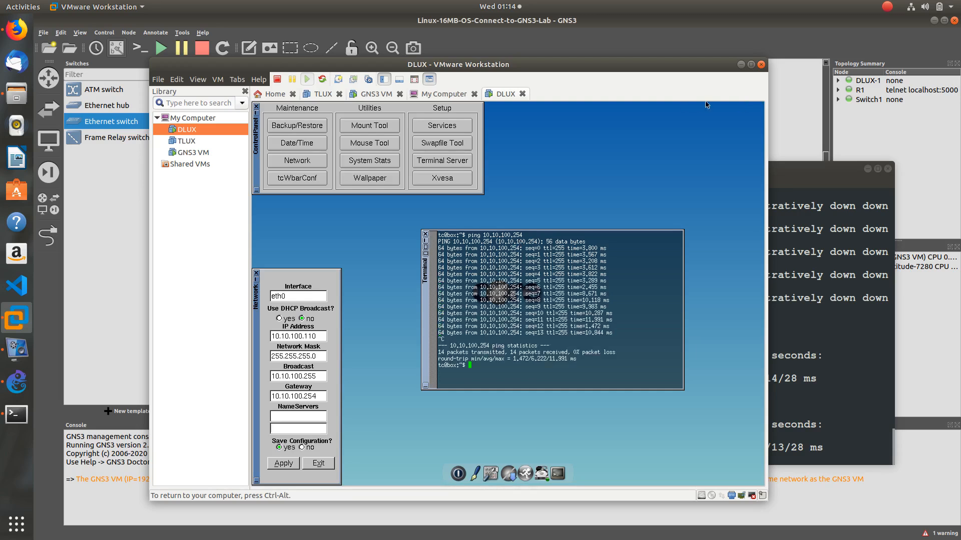
key("ctrl+alt")
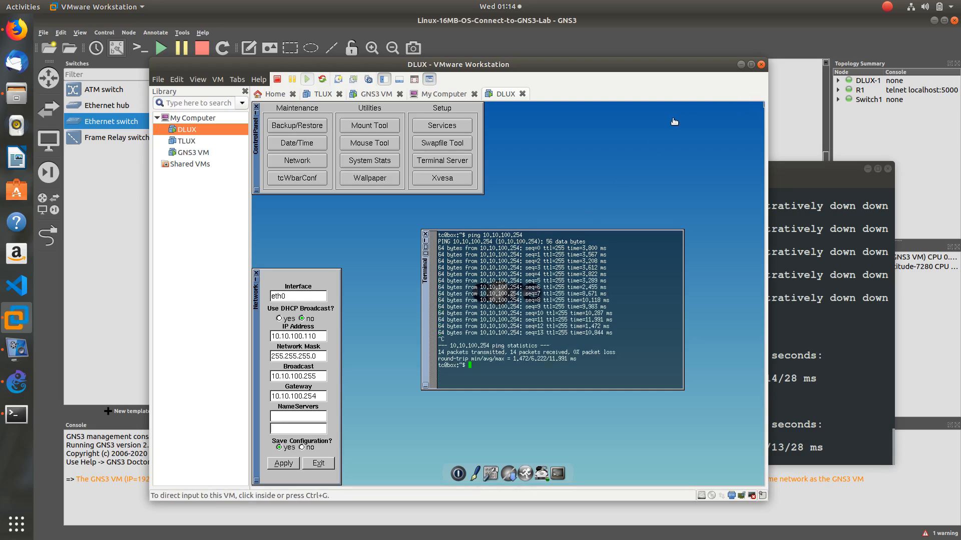
left_click(741, 65)
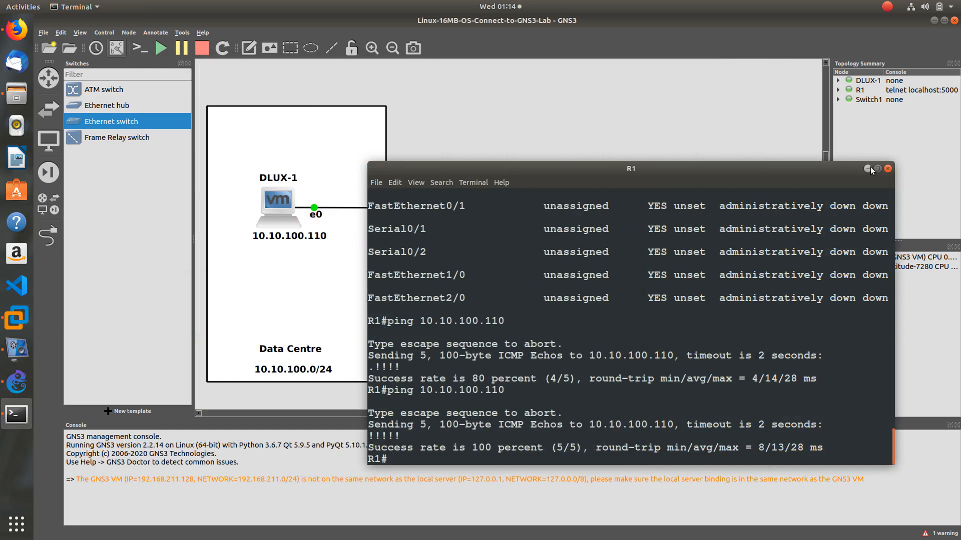
Minimize R1's terminal window to show the DLUX-1, Switch1 and R1 topology in GNS3
left_click(867, 169)
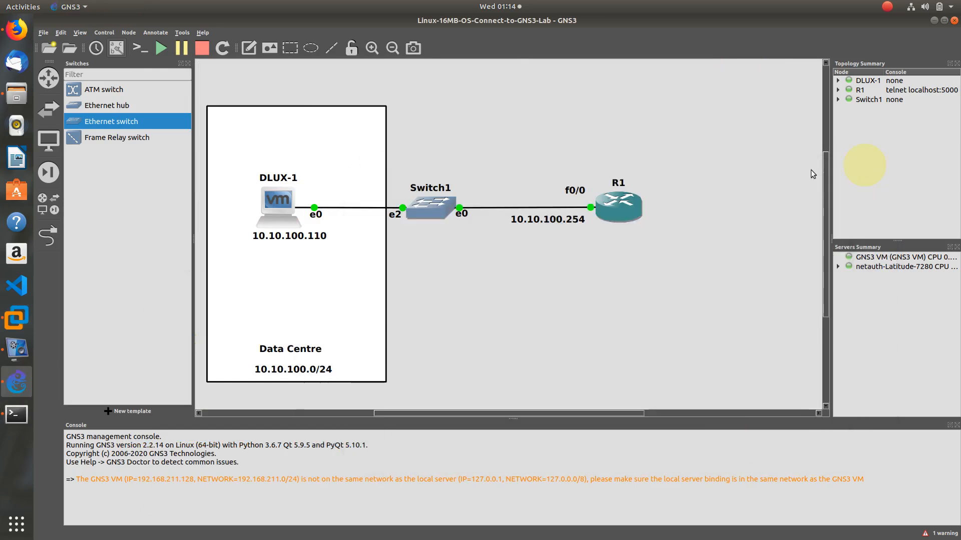